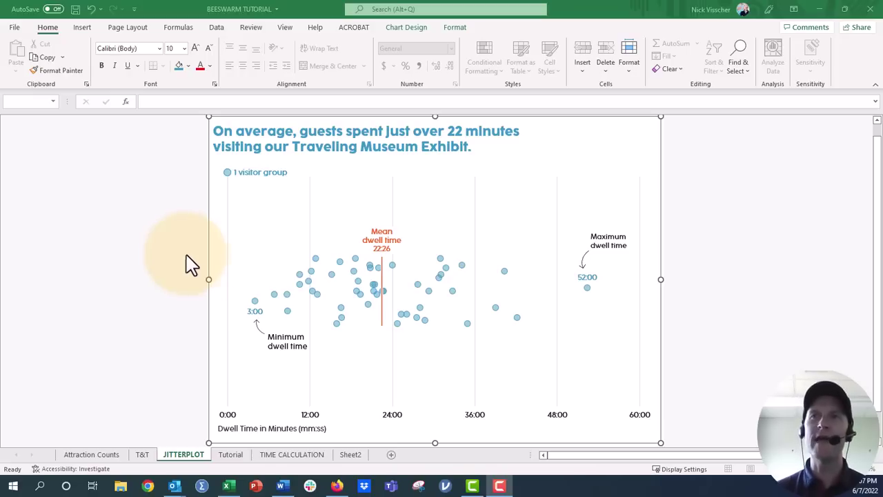
Inspect the example chart's Minimum dwell time label and '1 visitor group' legend, then deselect the chart.
left_click(286, 352)
left_click(277, 345)
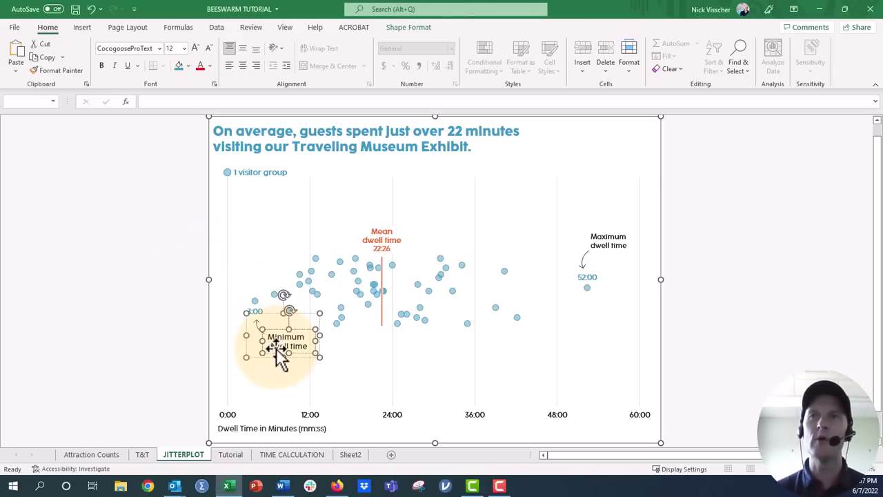
left_click(273, 358)
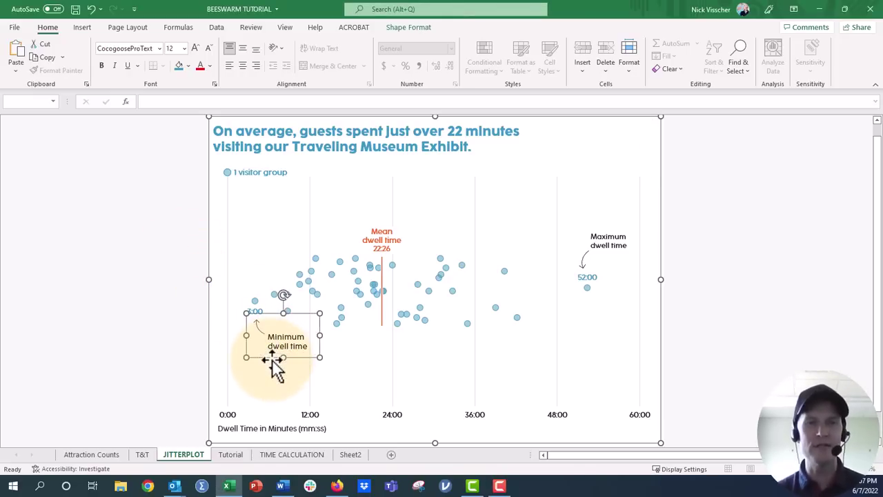
left_click(596, 245)
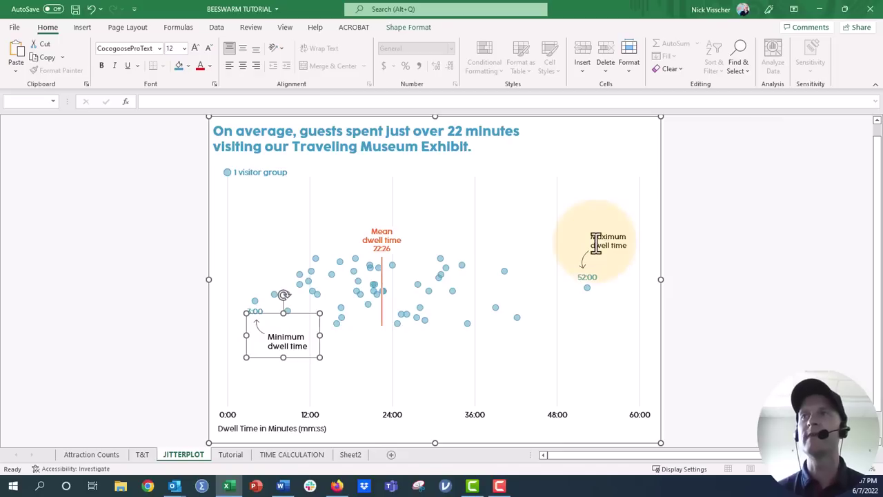
left_click(264, 176)
left_click(257, 179)
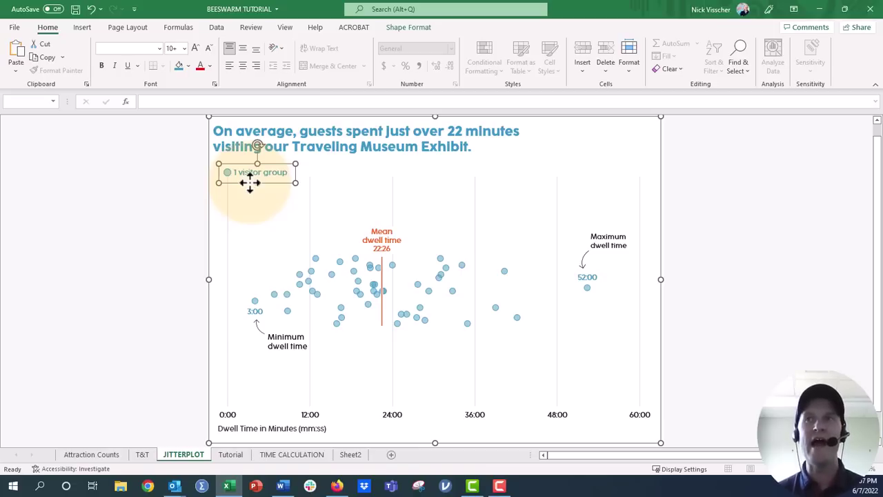
left_click(172, 369)
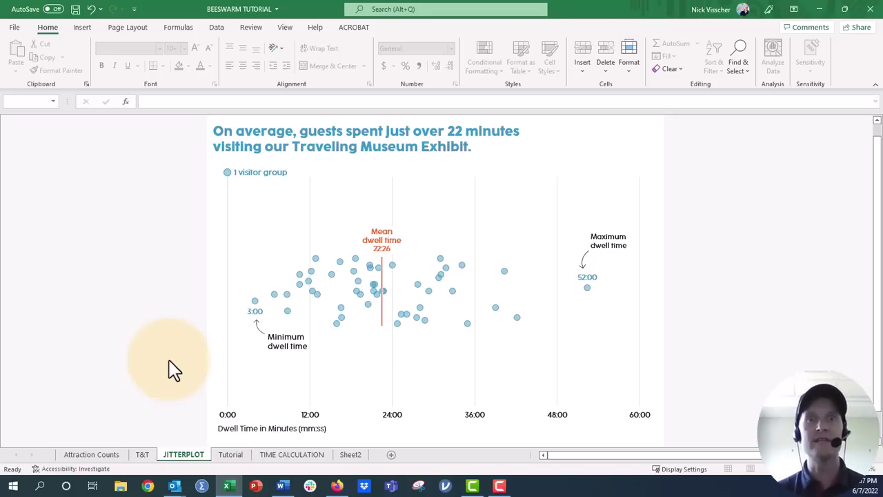
On the Tutorial sheet, enter the header 'ID' in C69.
left_click(230, 454)
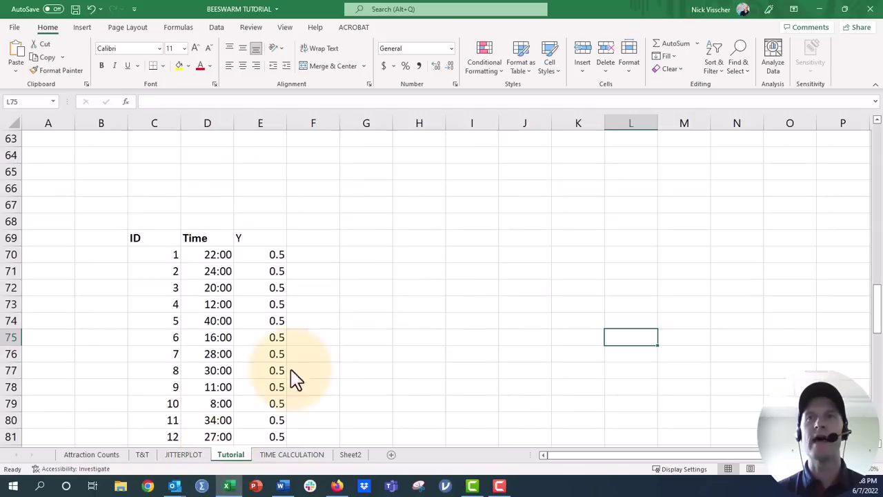
scroll(306, 353, "down", 1)
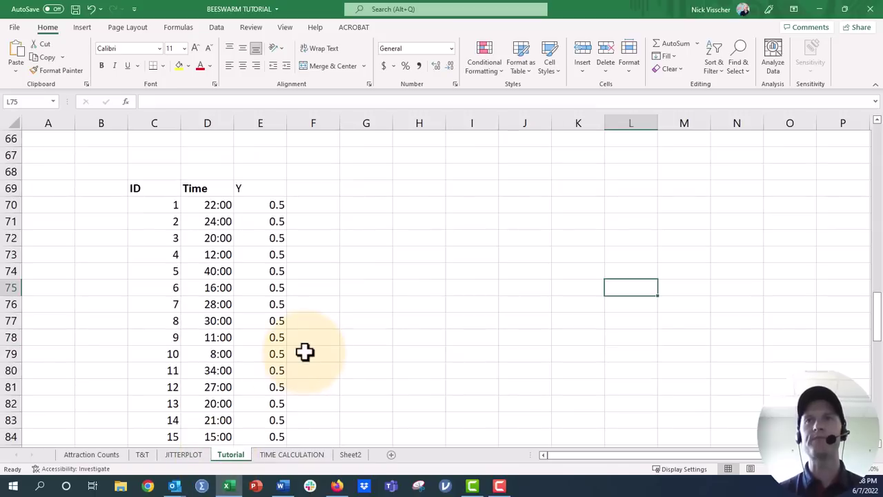
left_click(139, 186)
type("ID")
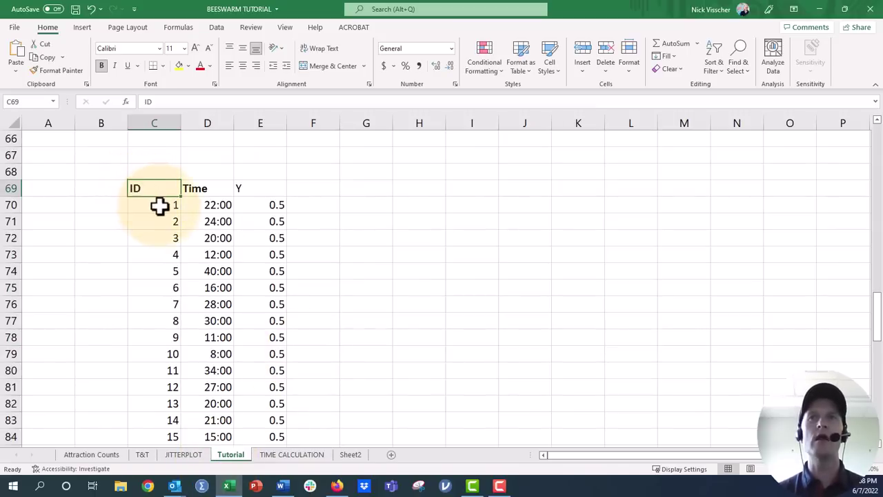
left_click(161, 204)
Check that the data runs to ID 50 and its dwell time in row 119.
scroll(151, 297, "down", 5)
scroll(152, 298, "down", 7)
scroll(152, 298, "down", 3)
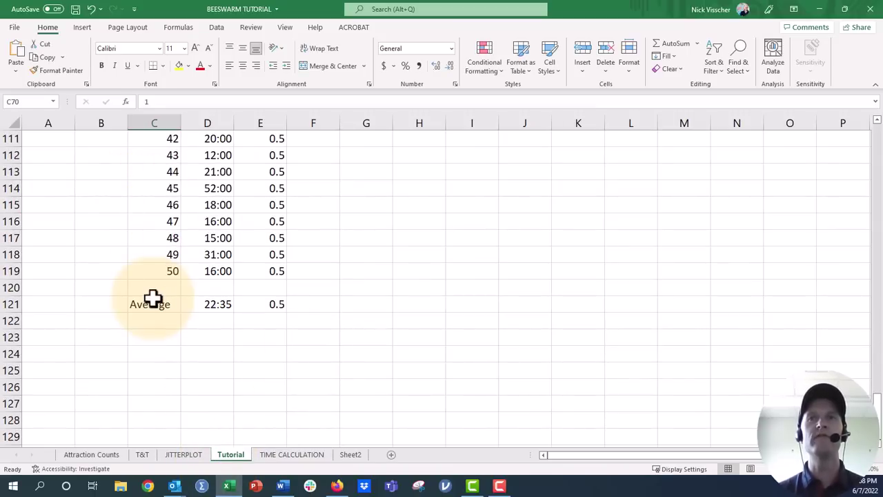
left_click(166, 271)
scroll(187, 274, "up", 1)
scroll(188, 274, "up", 9)
scroll(188, 274, "up", 3)
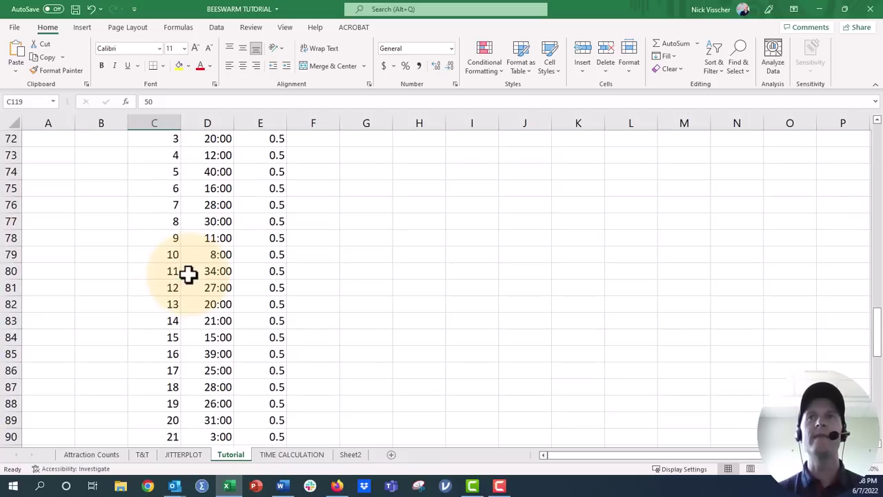
scroll(193, 262, "up", 3)
left_click_drag(196, 254, 200, 442)
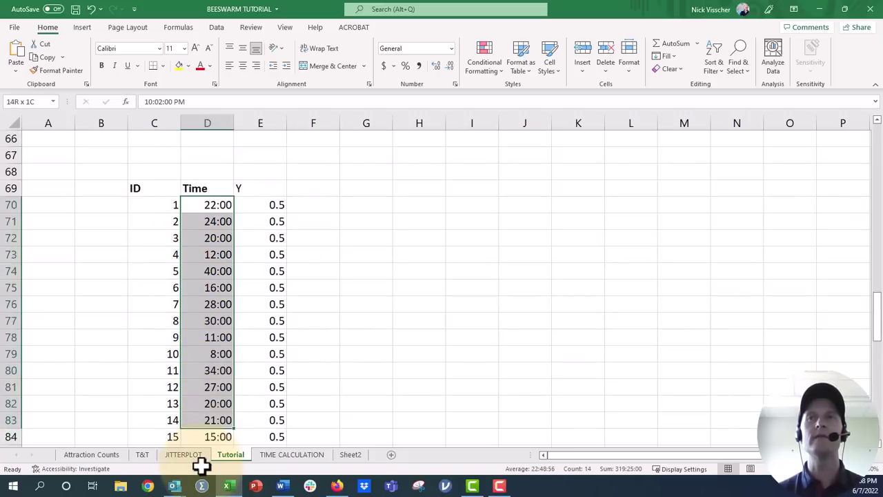
scroll(189, 345, "down", 5)
scroll(190, 345, "down", 3)
scroll(190, 344, "down", 4)
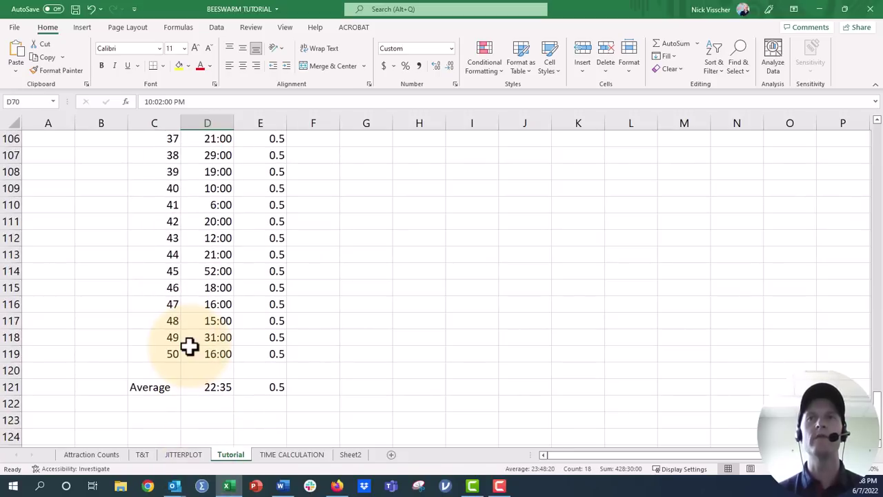
left_click(189, 347)
scroll(169, 340, "down", 1)
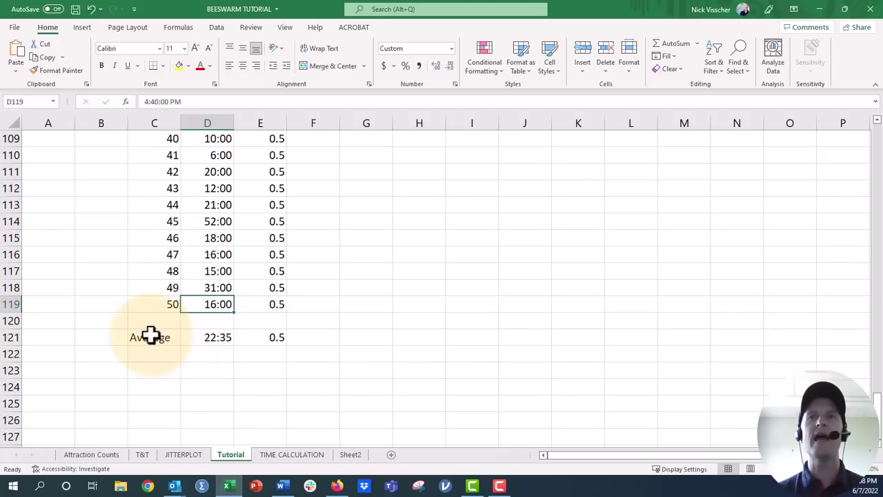
Enter =AVERAGE(D70:D119) in D121 beside Average, giving 22:35.
left_click(150, 336)
key("Right")
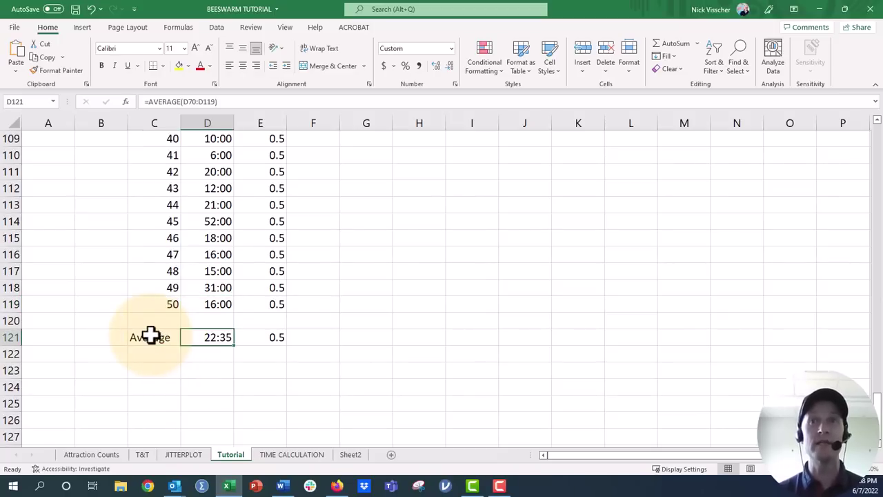
type("=a")
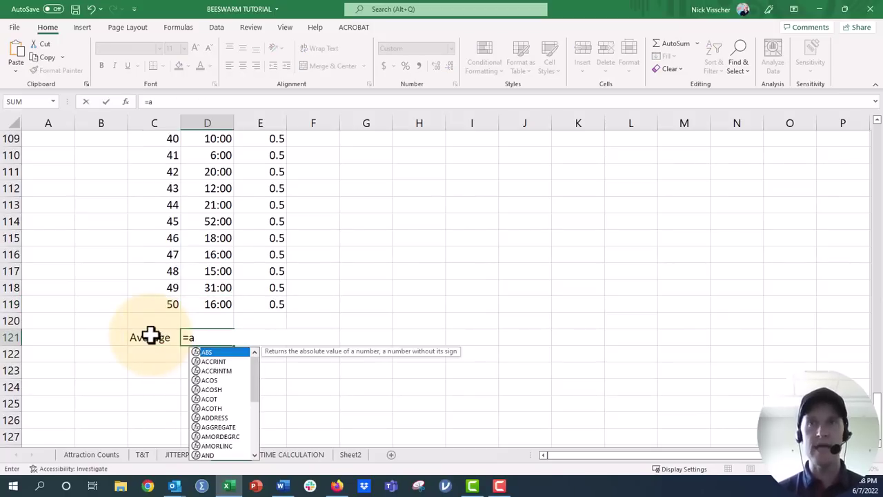
type("verage(")
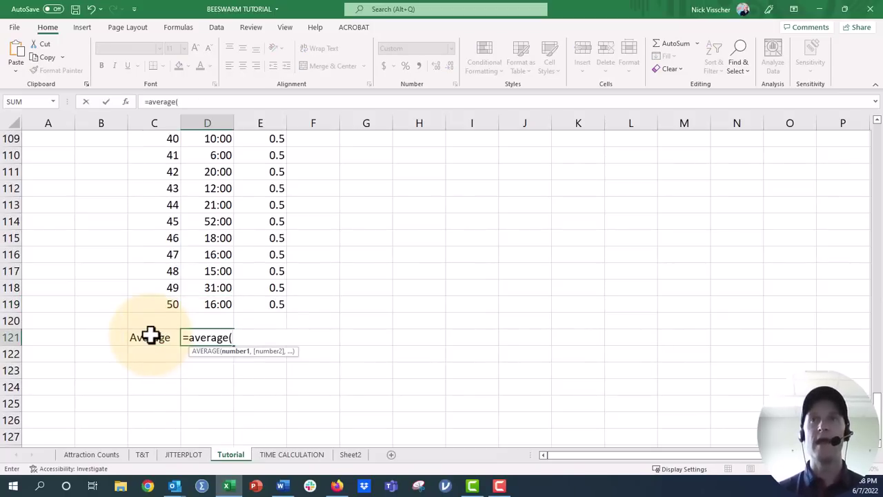
left_click_drag(204, 307, 207, 102)
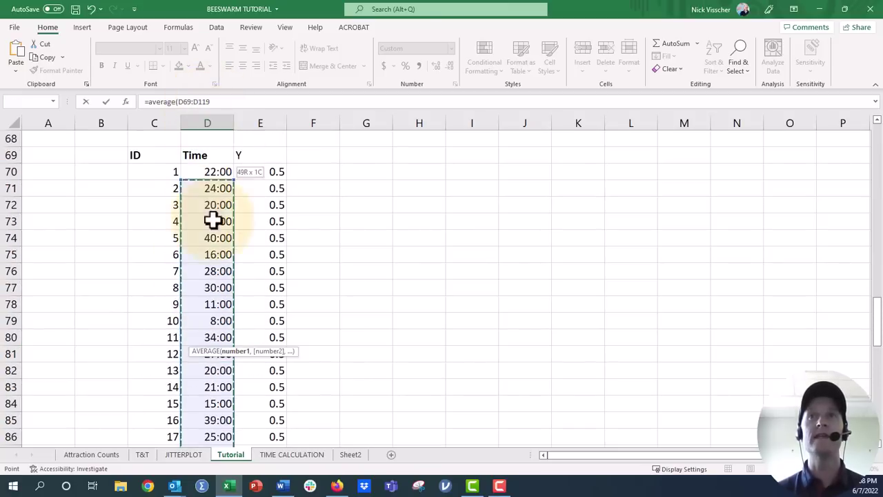
left_click_drag(207, 102, 207, 173)
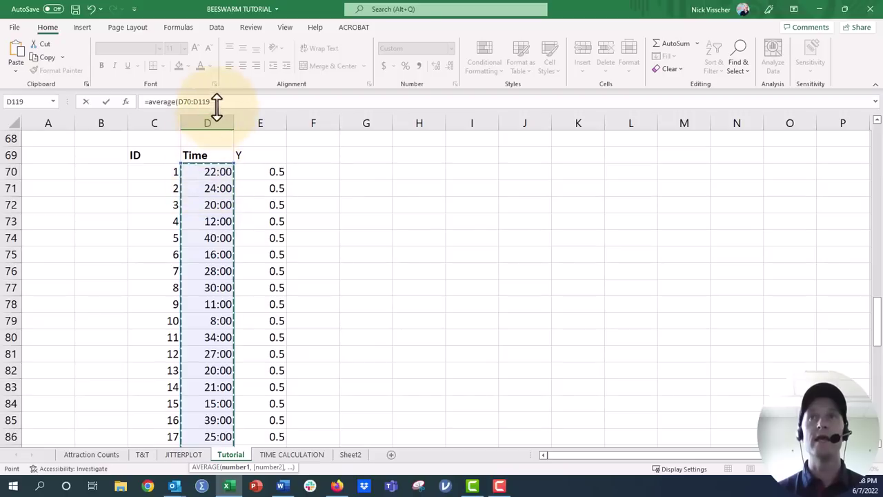
left_click(218, 102)
key("Return")
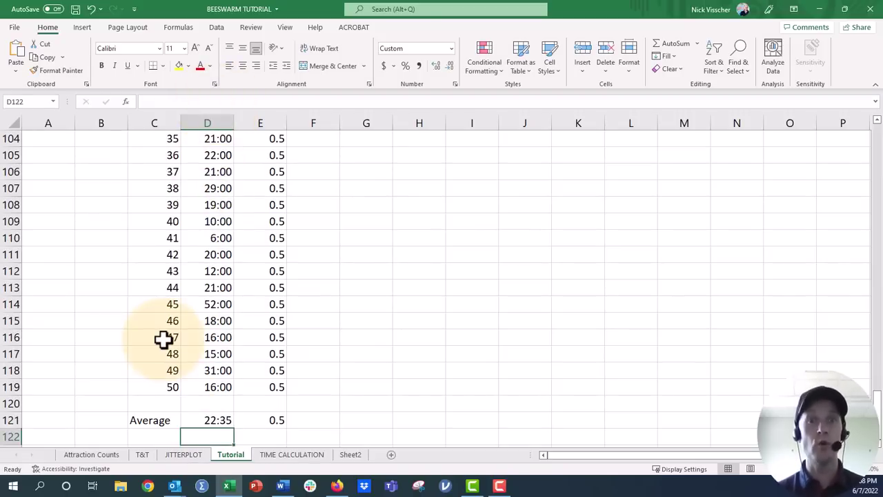
Return to the top of the table and select the Y header in E69.
scroll(186, 334, "up", 3)
scroll(201, 329, "up", 4)
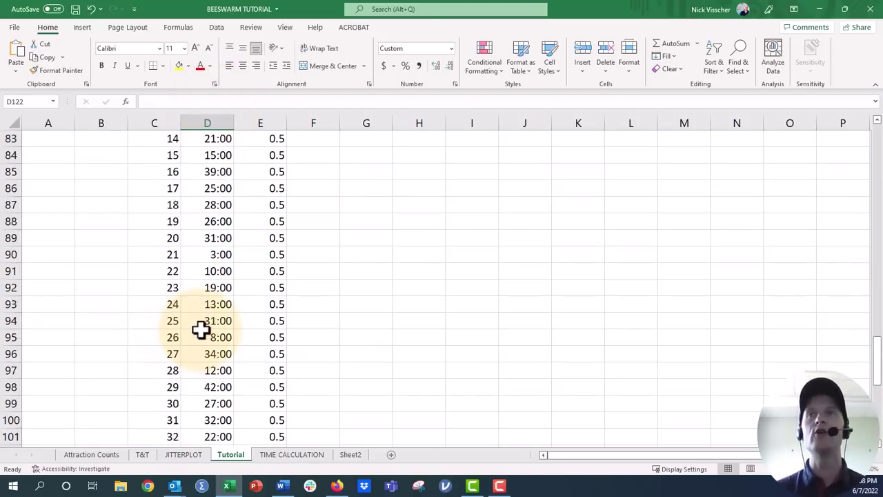
scroll(200, 329, "up", 5)
scroll(199, 329, "up", 2)
left_click(238, 255)
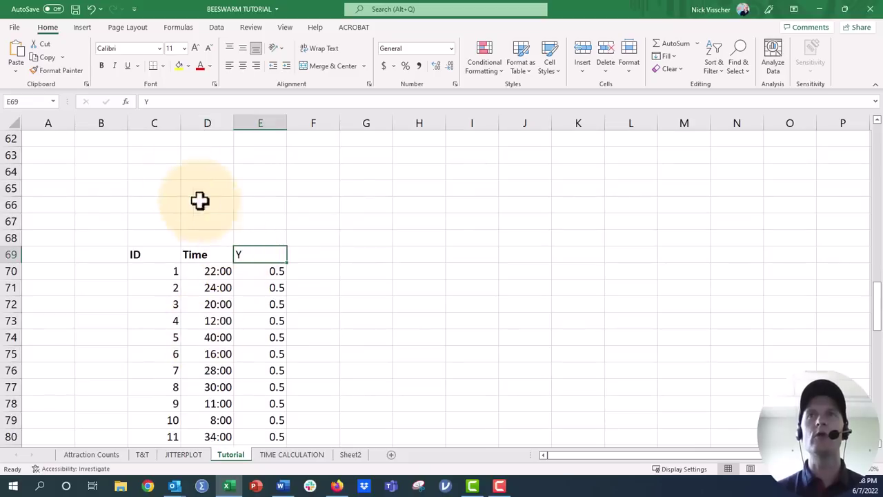
Bold the Y header and select the Time and Y data from D69 to E119.
left_click(101, 65)
left_click(338, 272)
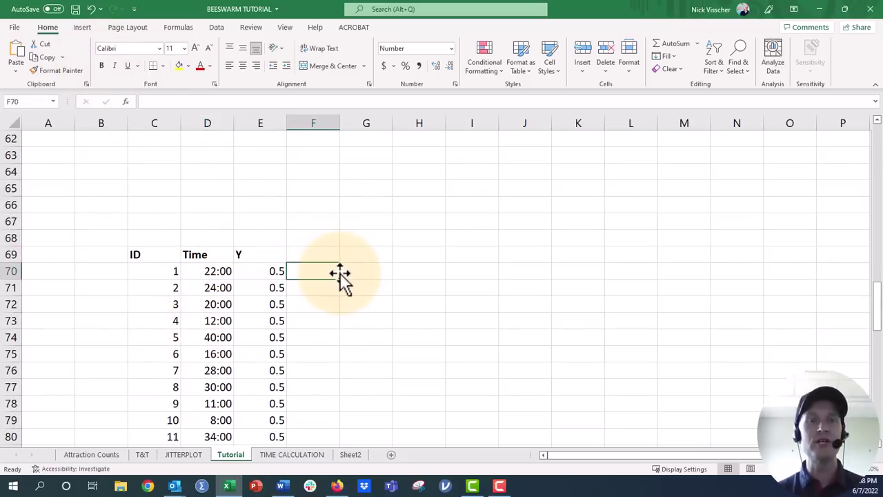
scroll(152, 310, "down", 1)
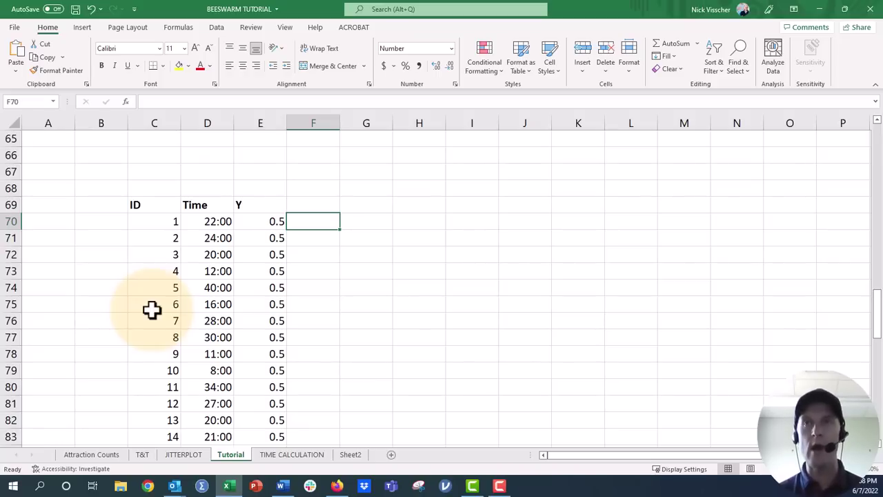
left_click(241, 205)
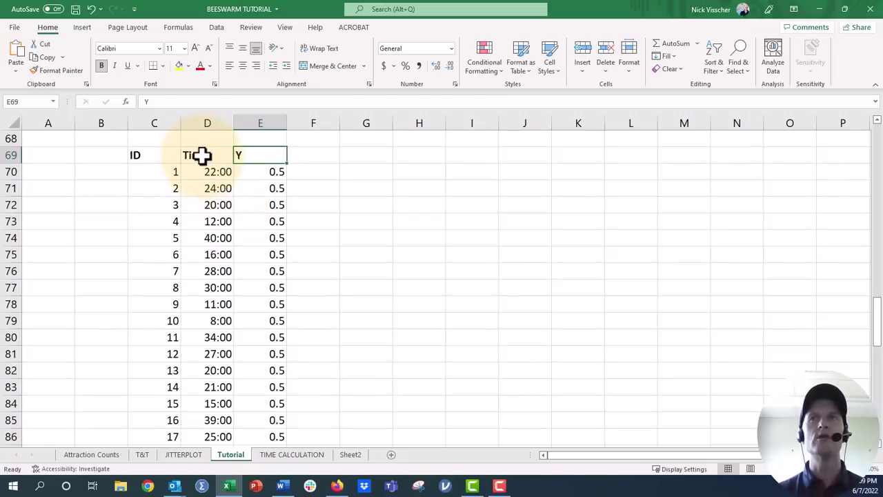
left_click_drag(201, 154, 265, 463)
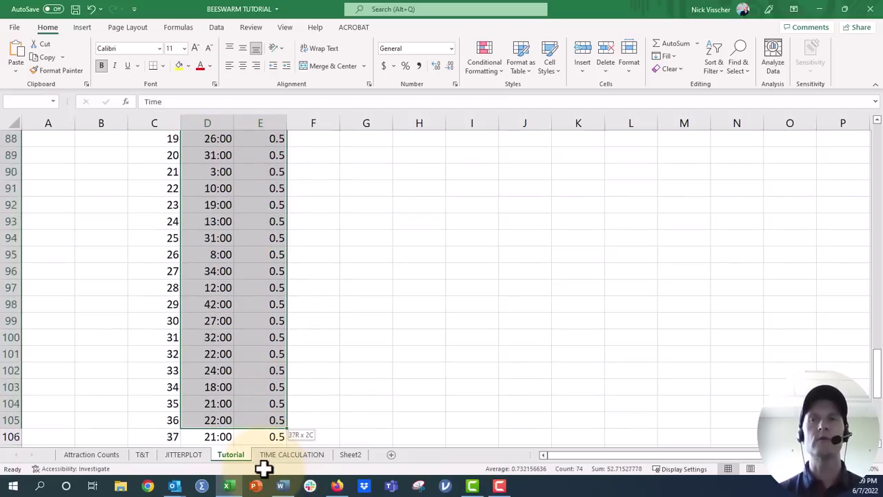
left_click_drag(264, 464, 266, 411)
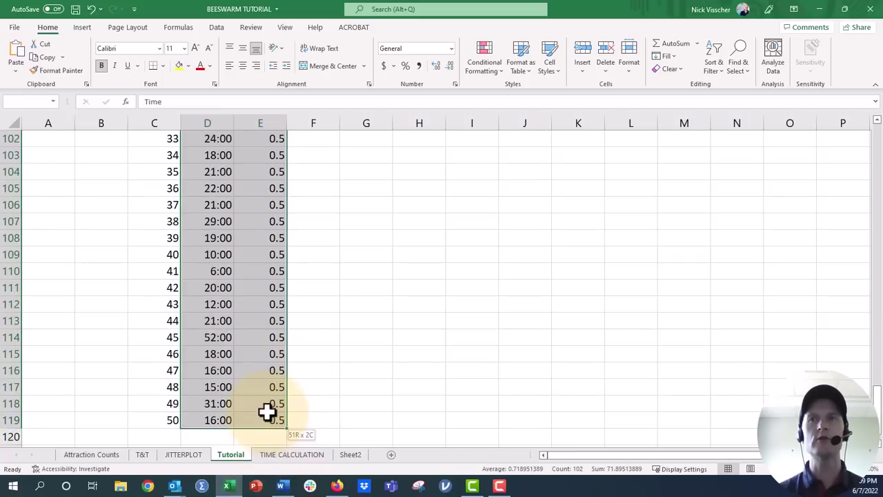
Insert a scatter chart of the selected Time and Y values.
left_click(82, 27)
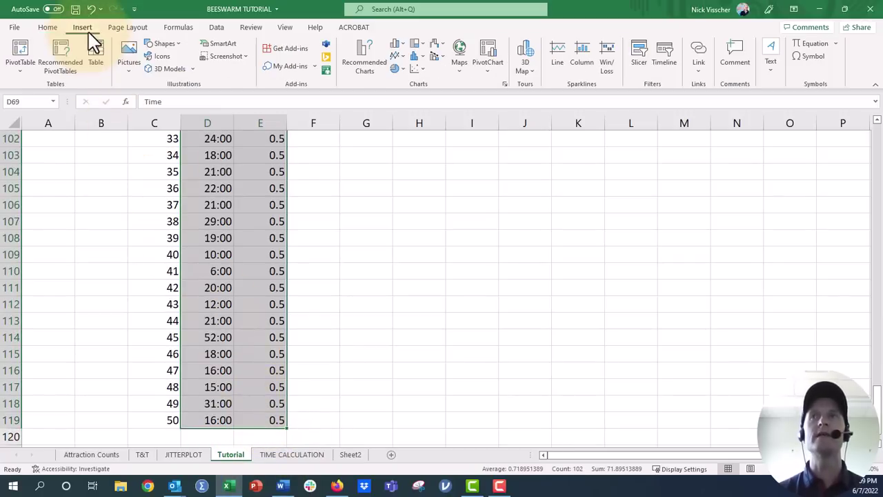
left_click(416, 68)
left_click(423, 110)
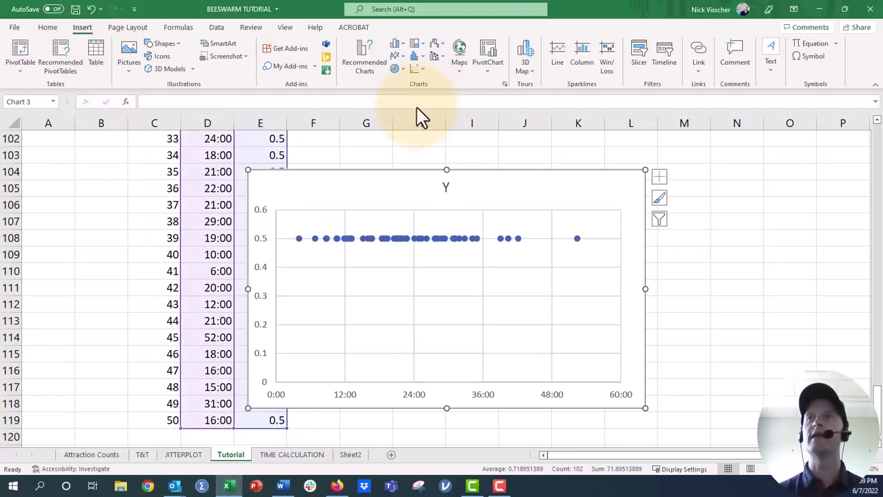
Position the chart beside the ID/Time/Y table, level with its header row.
left_click_drag(424, 158, 460, 163)
scroll(413, 260, "up", 3)
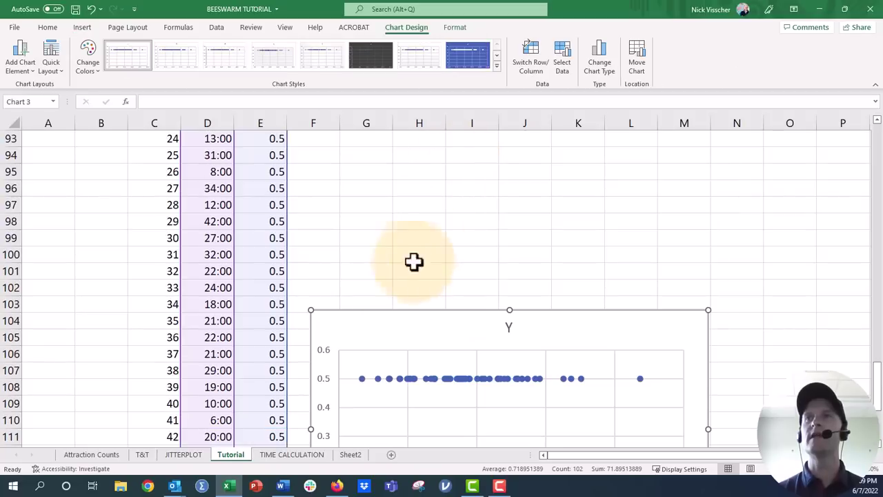
left_click_drag(389, 315, 393, 158)
scroll(386, 281, "up", 4)
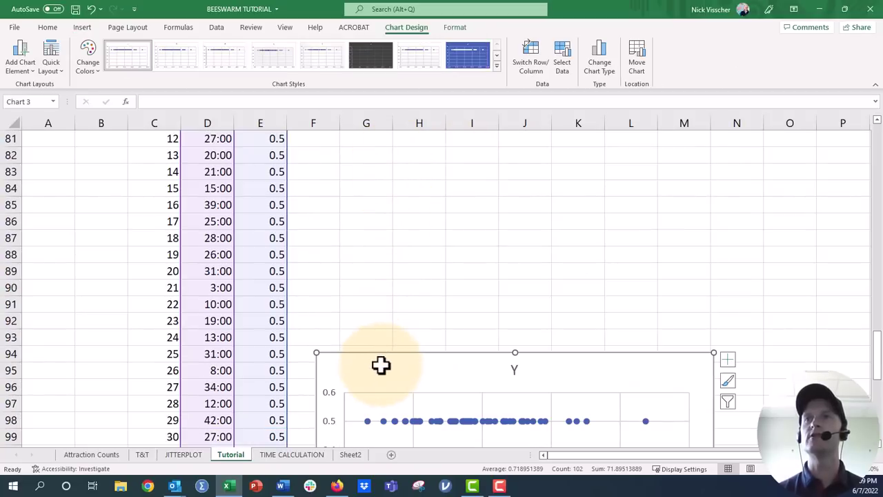
left_click_drag(380, 365, 380, 197)
scroll(380, 207, "up", 4)
left_click_drag(373, 384, 377, 184)
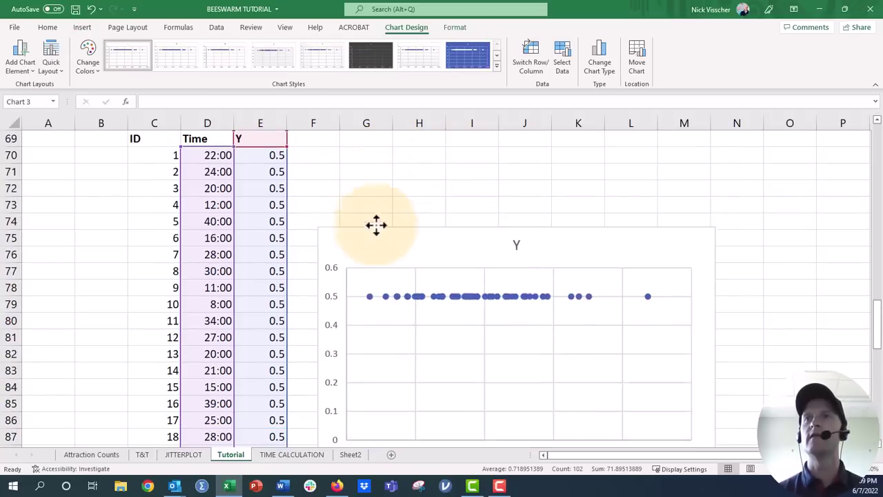
scroll(377, 207, "up", 2)
left_click_drag(374, 281, 370, 183)
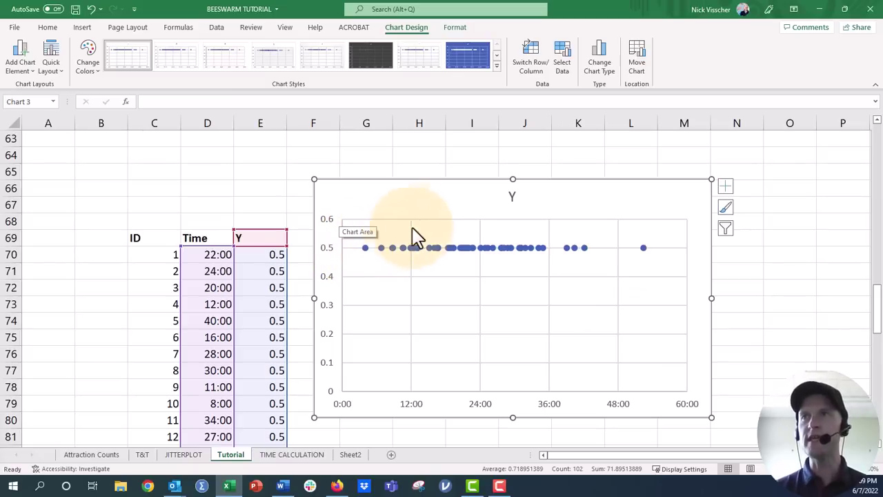
Move the chart title to the top-left corner and rename it 'Descriptive Title'.
left_click(512, 198)
left_click_drag(511, 207, 323, 192)
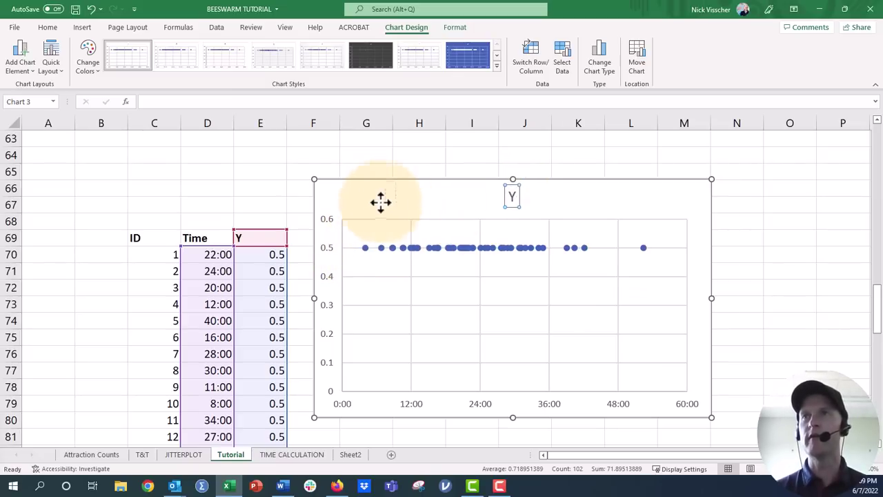
left_click(323, 192)
type("Time")
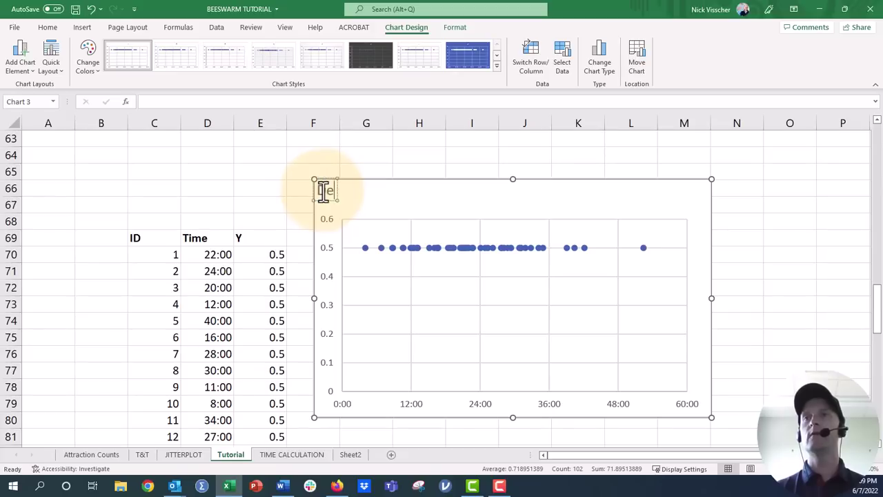
type("scriptive Tit")
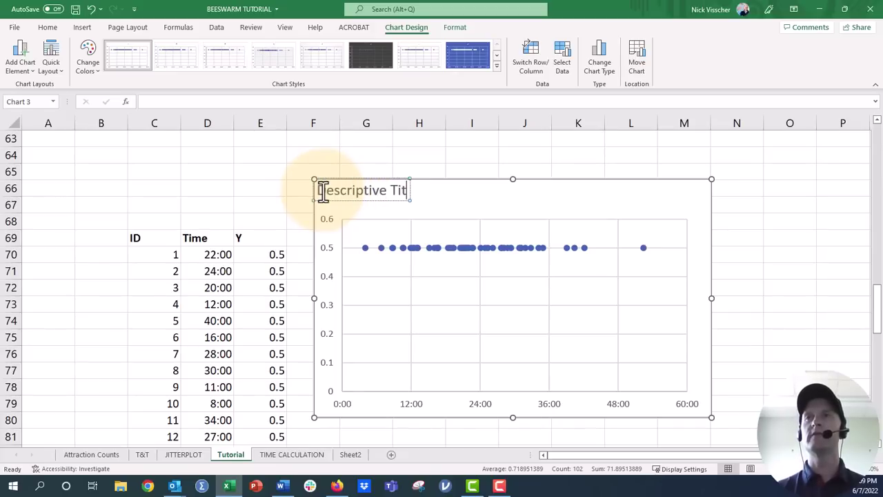
type("le")
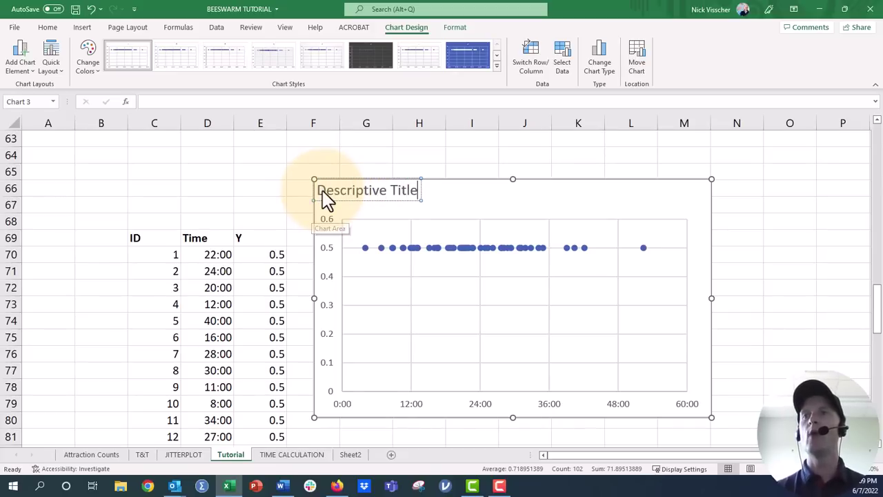
Delete the chart's horizontal gridlines.
left_click(412, 359)
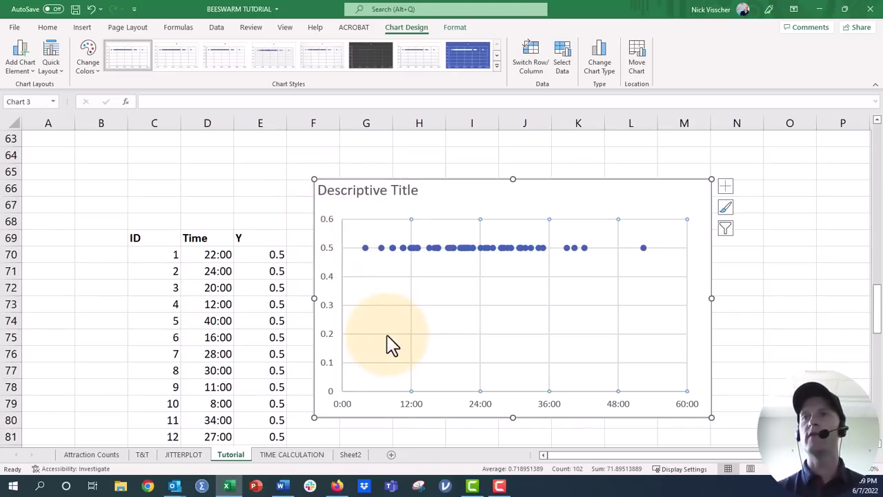
key("Delete")
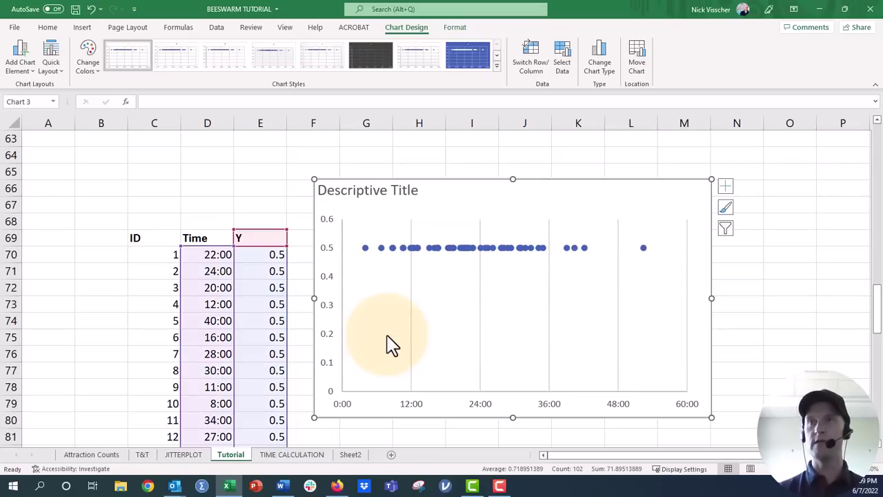
left_click(329, 255)
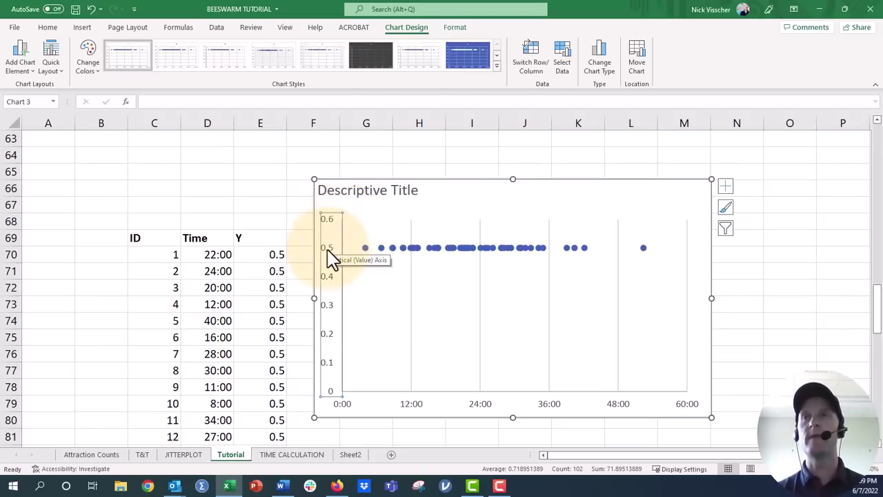
Set the vertical axis major unit to 0.5 so it reads 0, 0.5, 1.
right_click(330, 251)
left_click(352, 385)
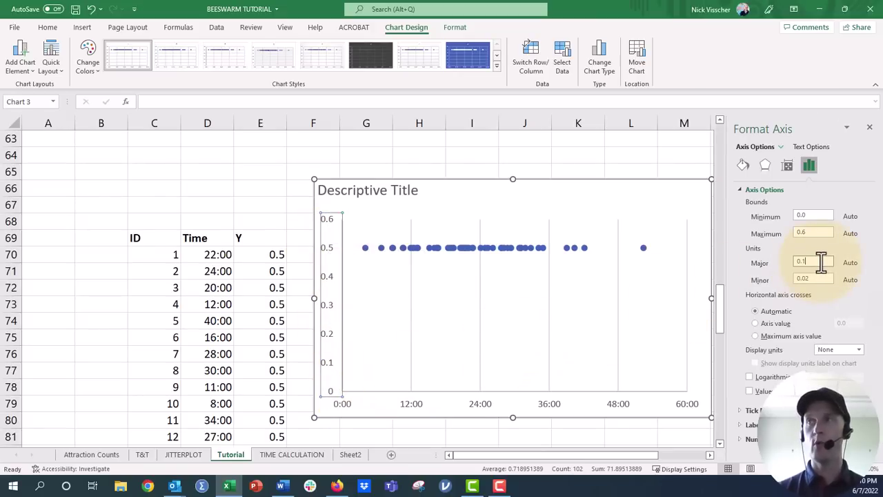
key("BackSpace")
type("5")
key("Return")
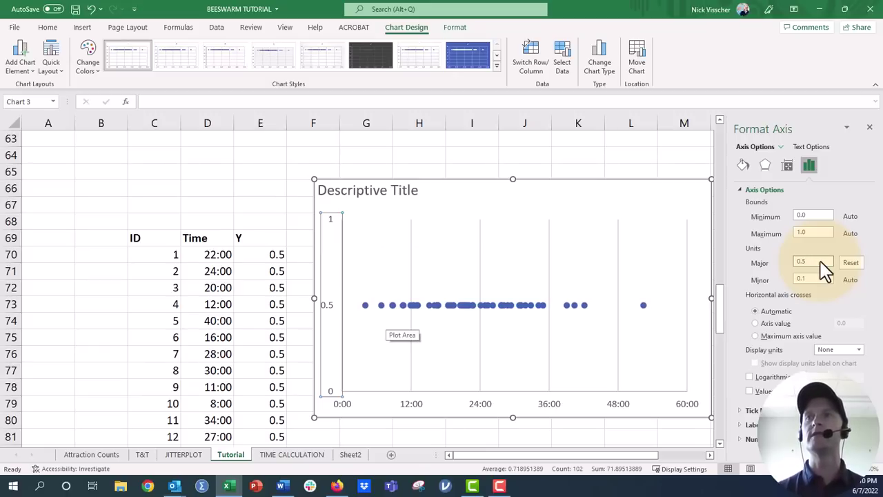
Set the horizontal axis line to No line and check the result.
left_click(410, 408)
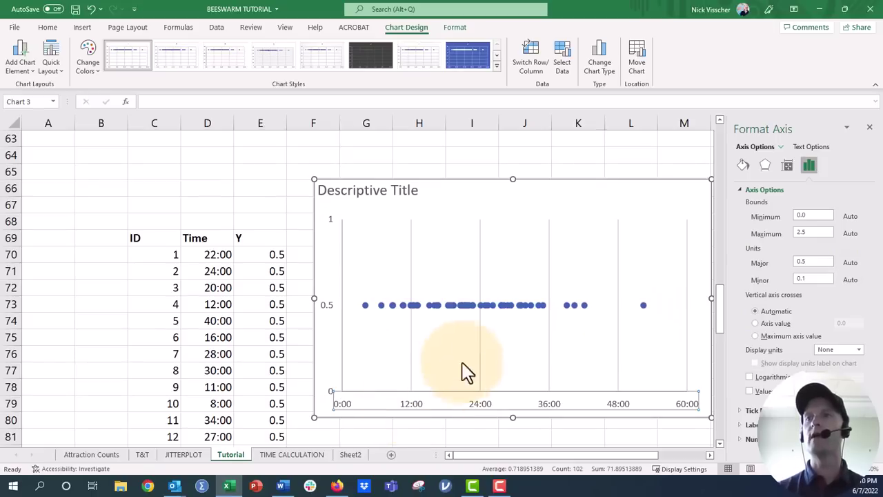
left_click(743, 166)
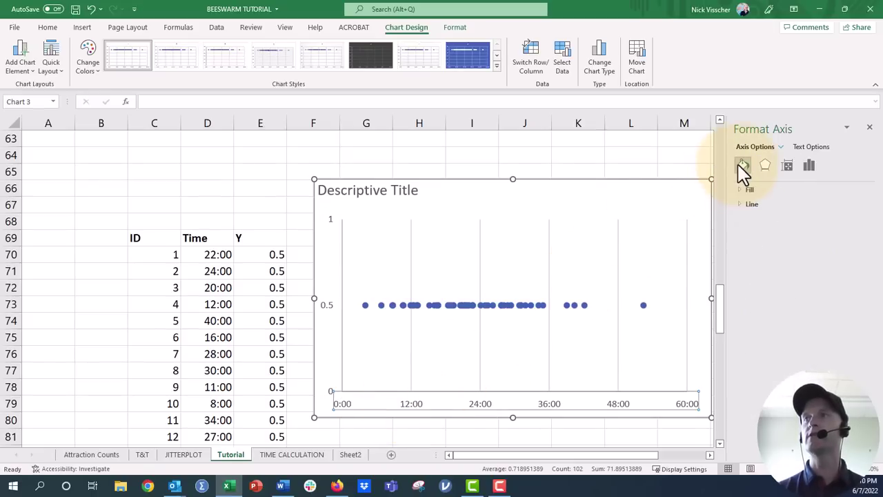
left_click(746, 204)
left_click(738, 220)
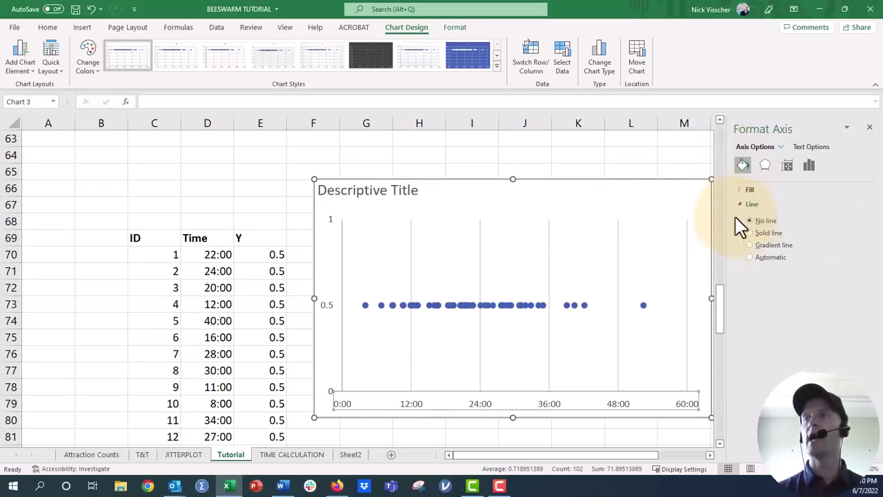
left_click(606, 160)
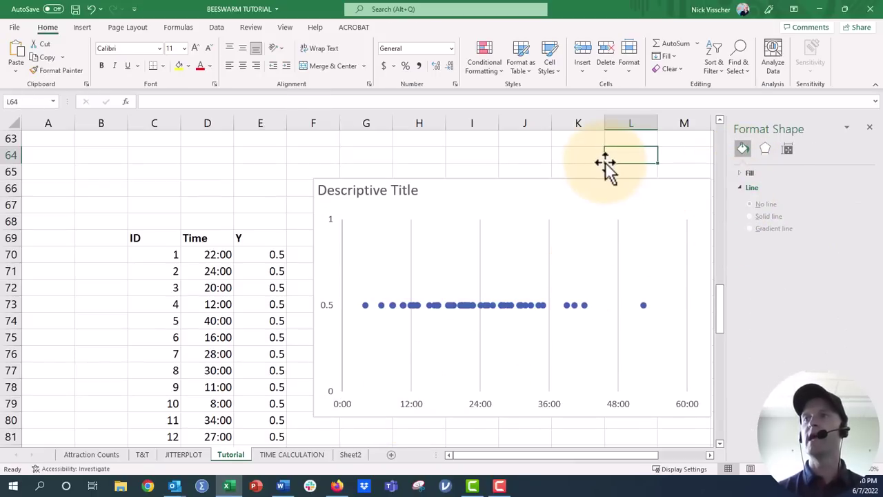
left_click(347, 414)
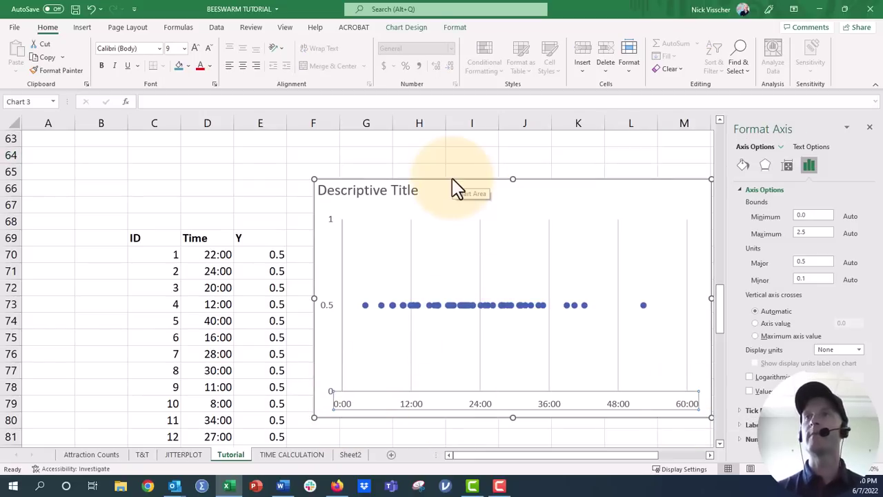
left_click(334, 221)
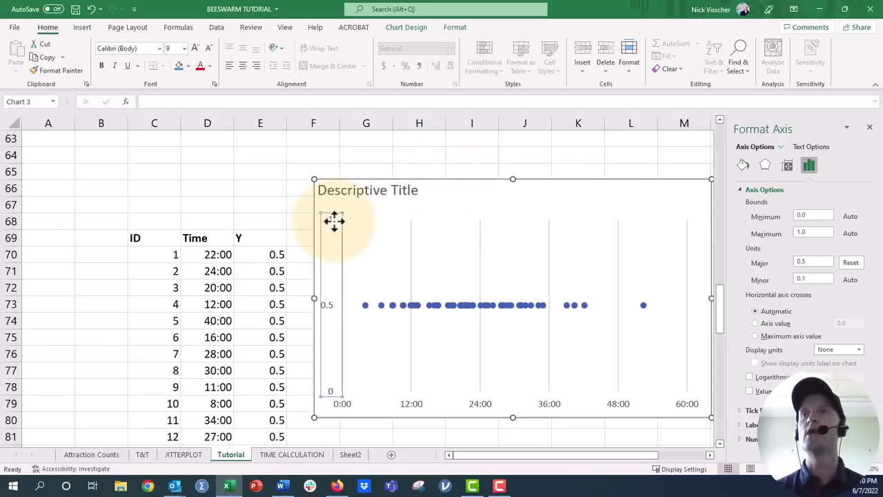
left_click(353, 168)
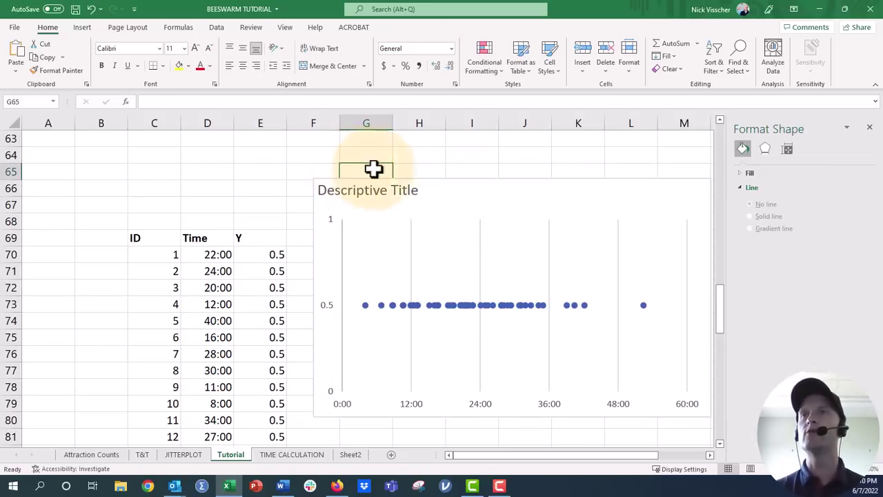
Give the chart area no border line and nudge the chart right to column G.
left_click(439, 179)
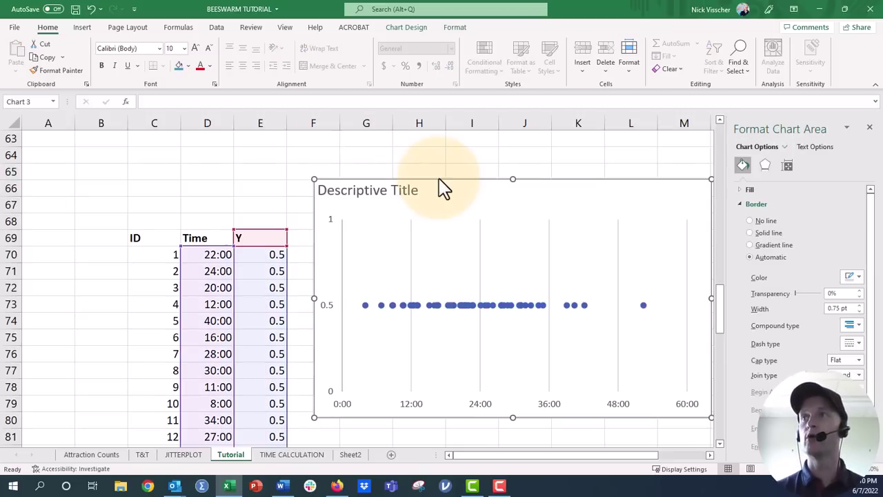
left_click(758, 221)
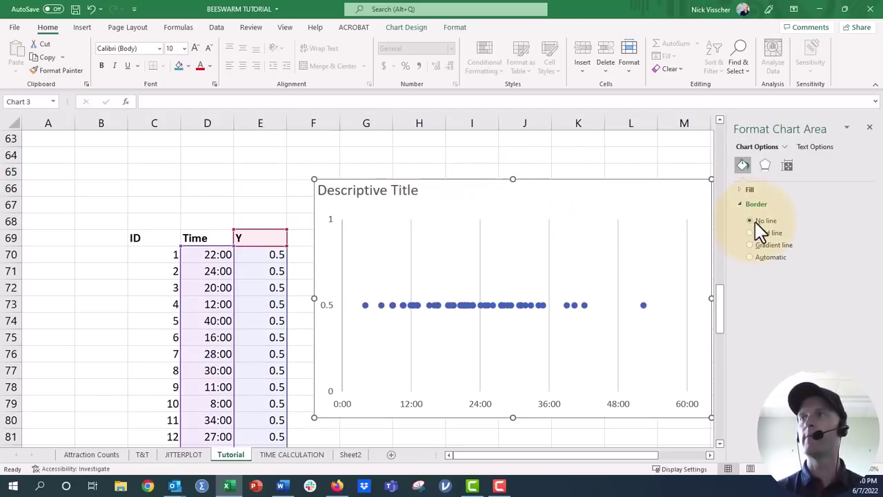
left_click(562, 171)
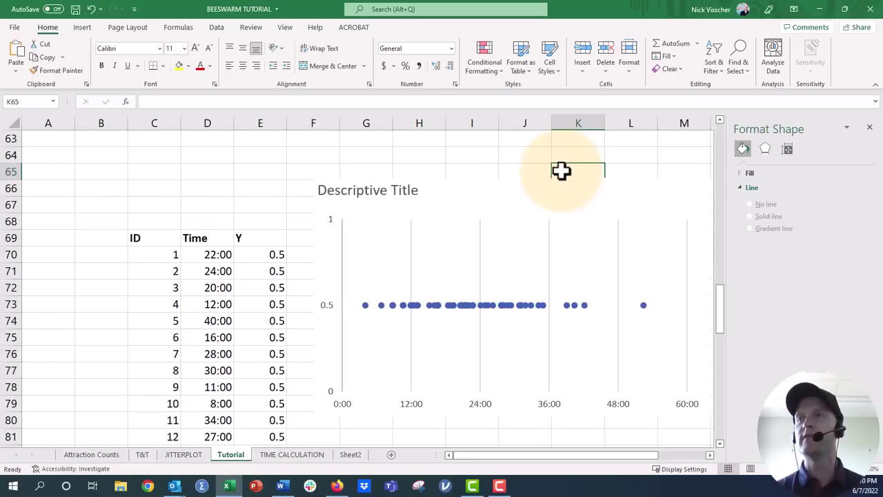
left_click(363, 307)
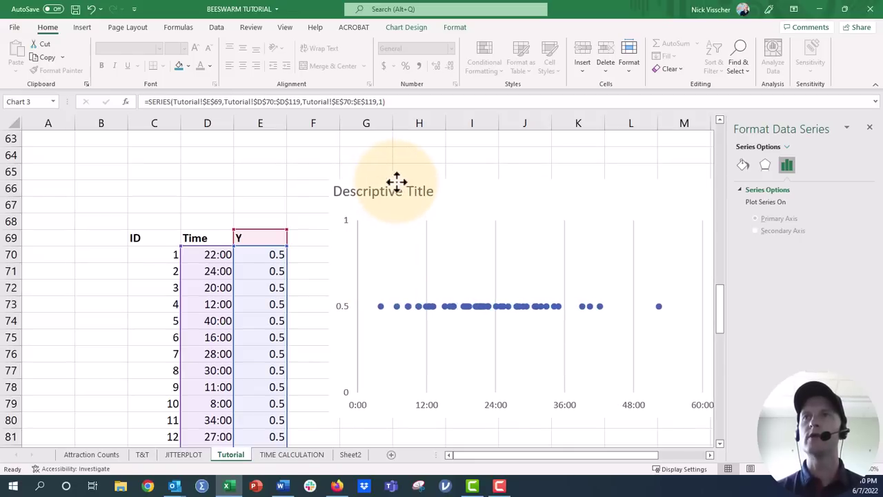
left_click_drag(381, 180, 408, 184)
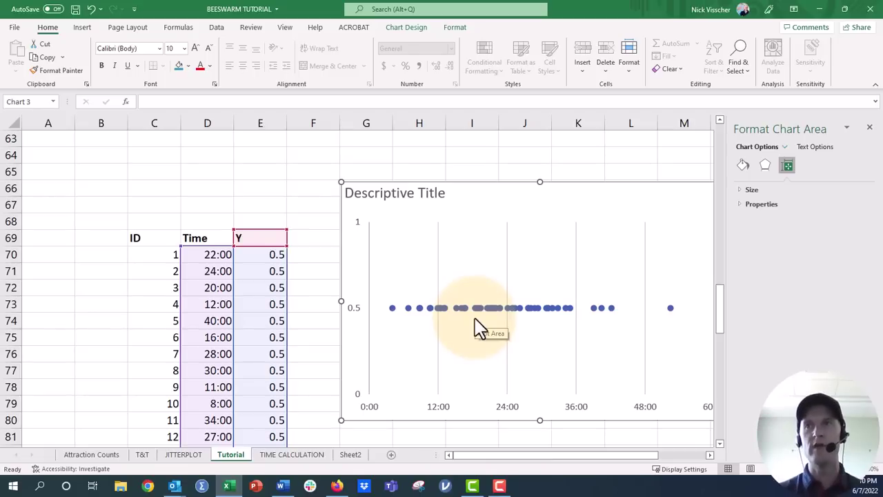
left_click(315, 256)
Add the header 'Y Jitter' in F69.
left_click(305, 238)
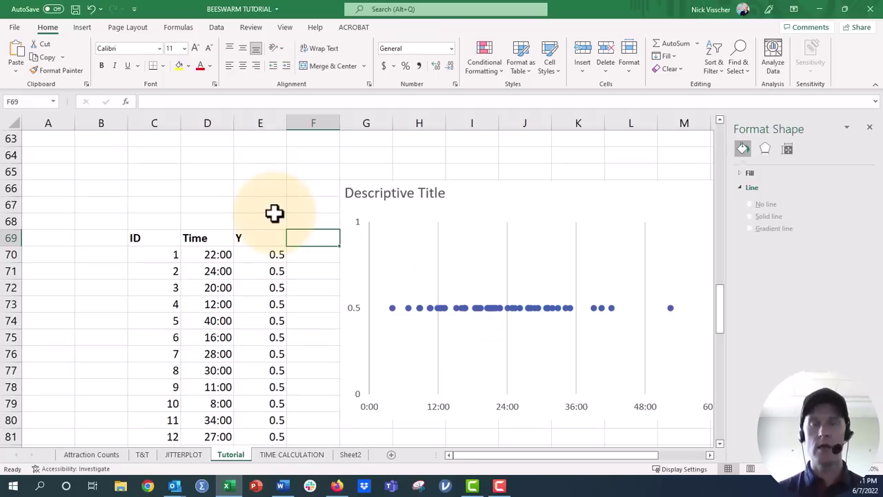
type("Y Jitt")
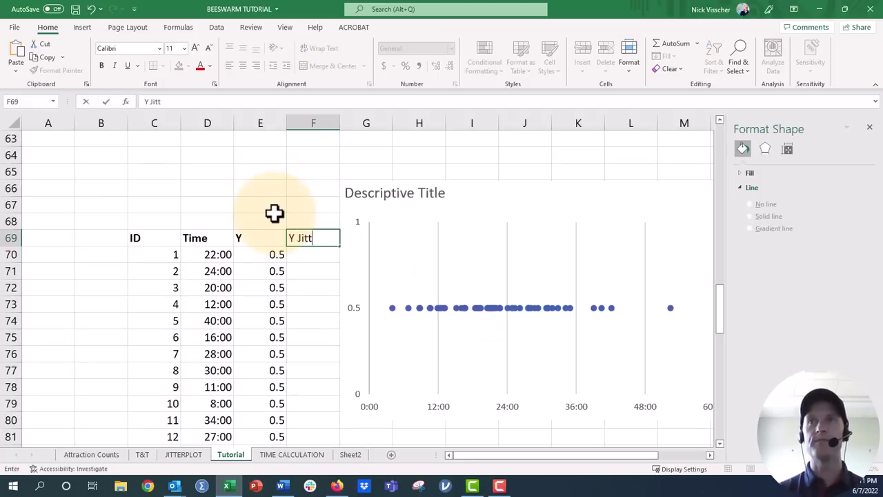
type("er")
key("Return")
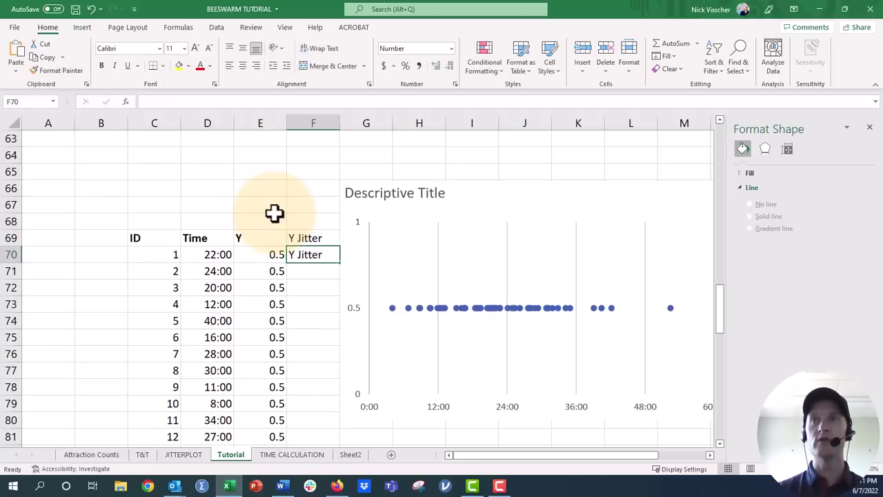
Enter =E70+RANDBETWEEN(-5,5)/60 in F70, giving 0.53.
type("=")
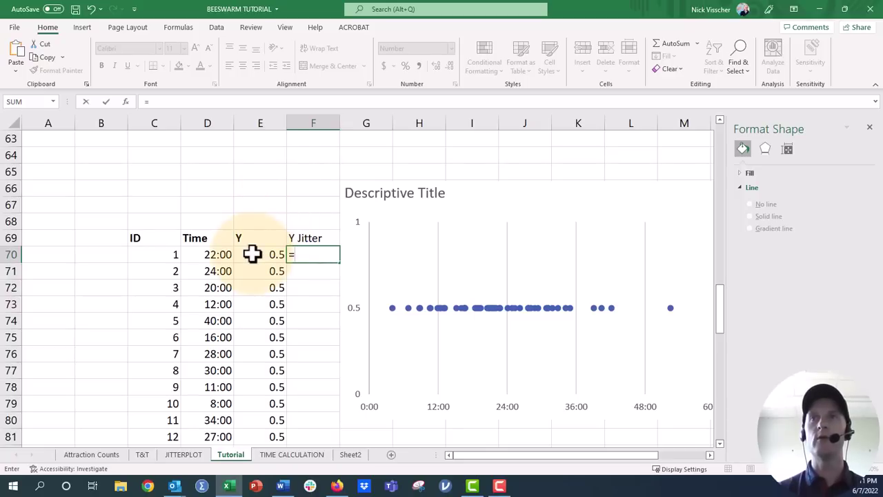
left_click(252, 254)
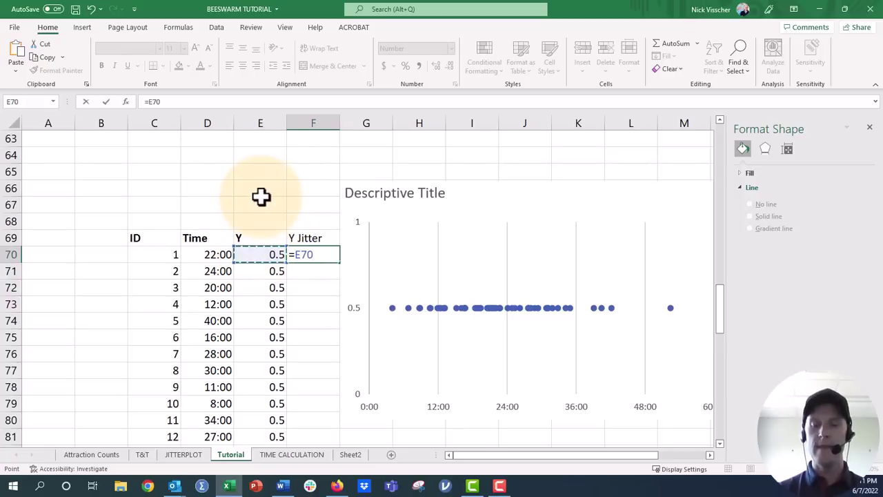
type("+")
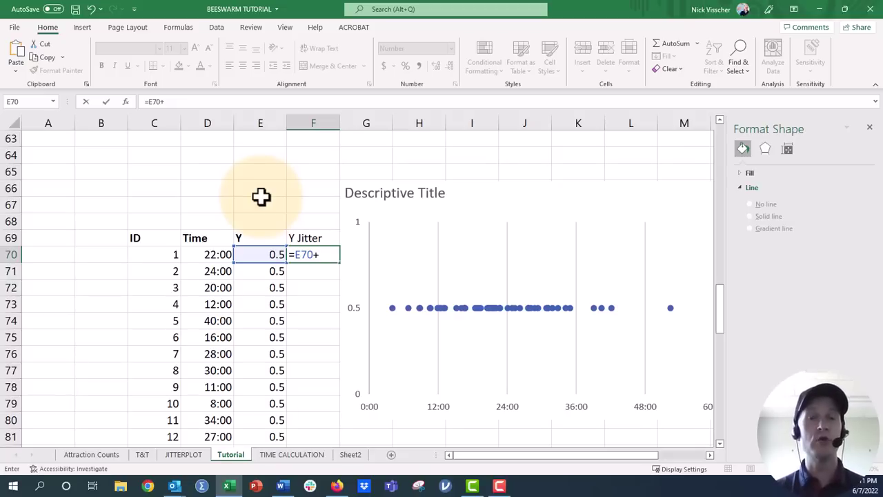
type("ra")
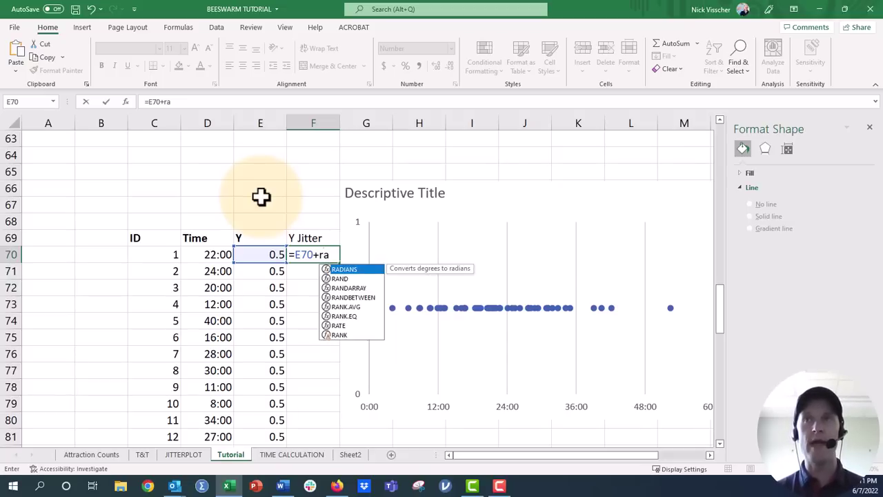
type("ndbetween")
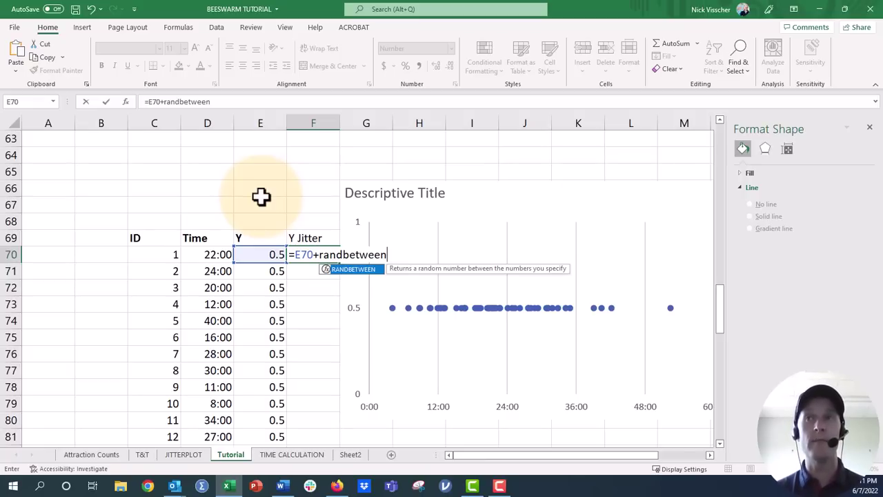
type("(-5,5")
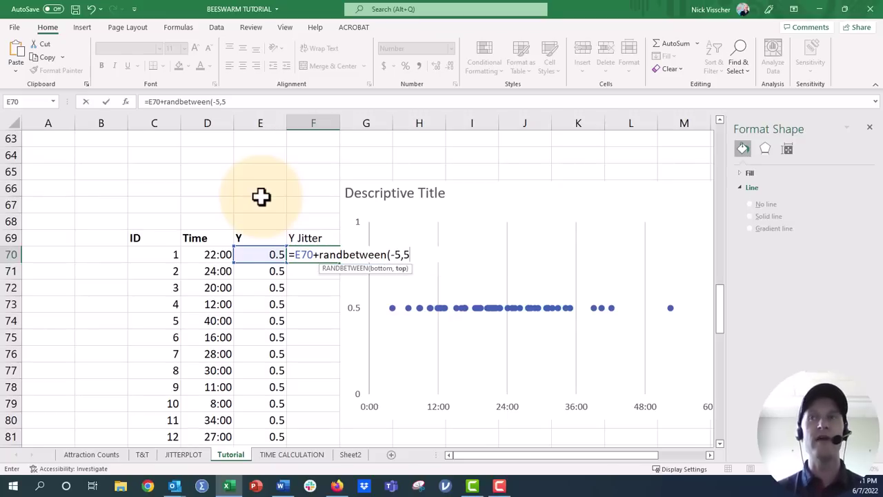
type(")/60")
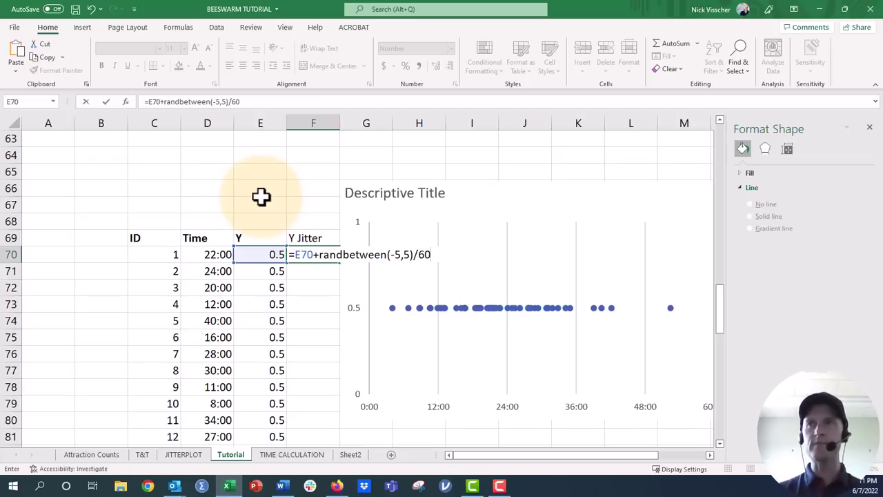
key("Return")
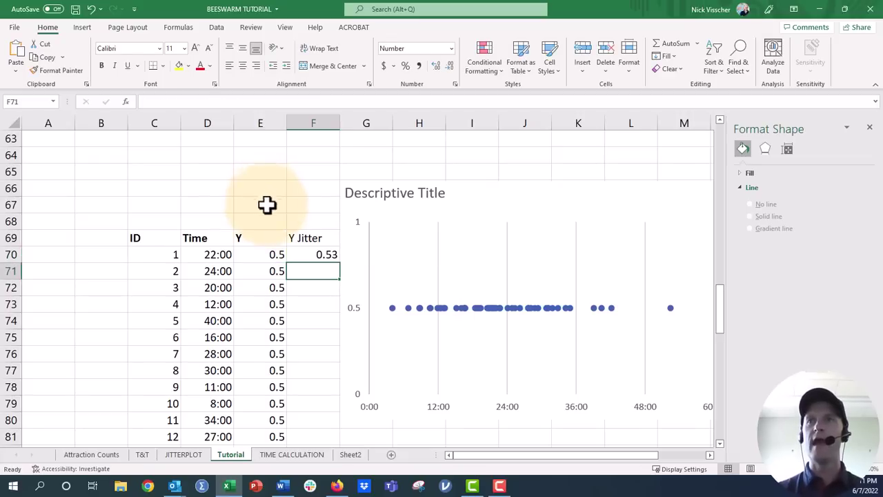
Nudge the chart slightly and fill F70's jitter formula down to row 119.
left_click(304, 255)
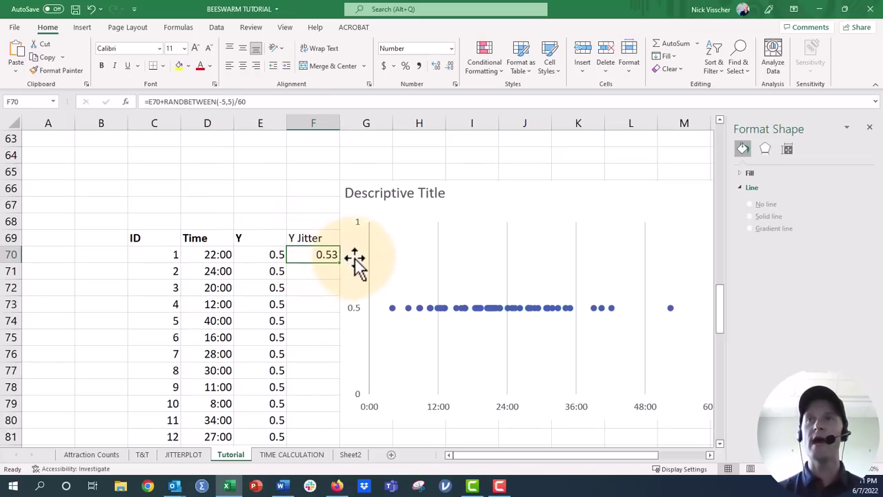
left_click(359, 262)
left_click_drag(340, 209, 354, 218)
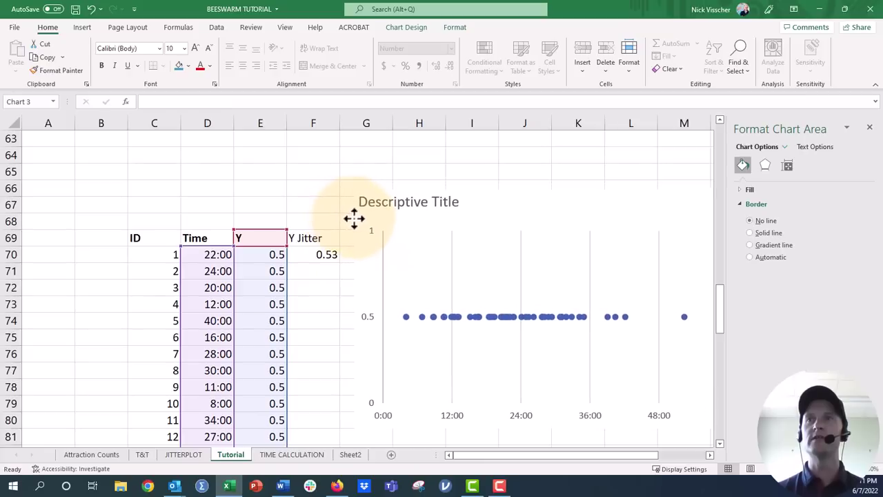
left_click(323, 256)
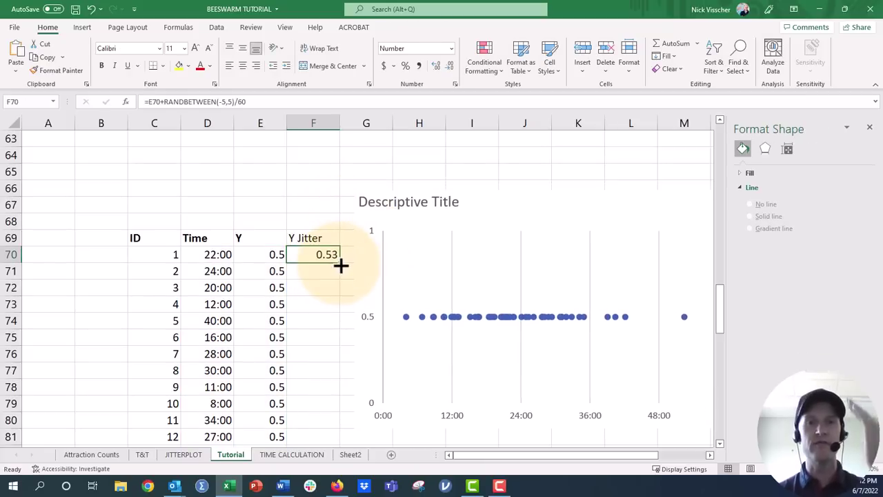
double_click(340, 265)
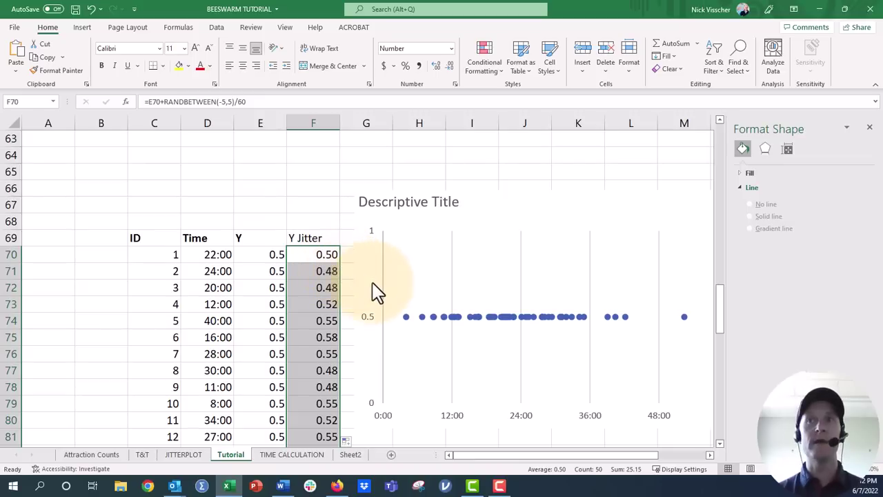
Repoint the chart's Y values from column E to the Y Jitter column F.
left_click(439, 319)
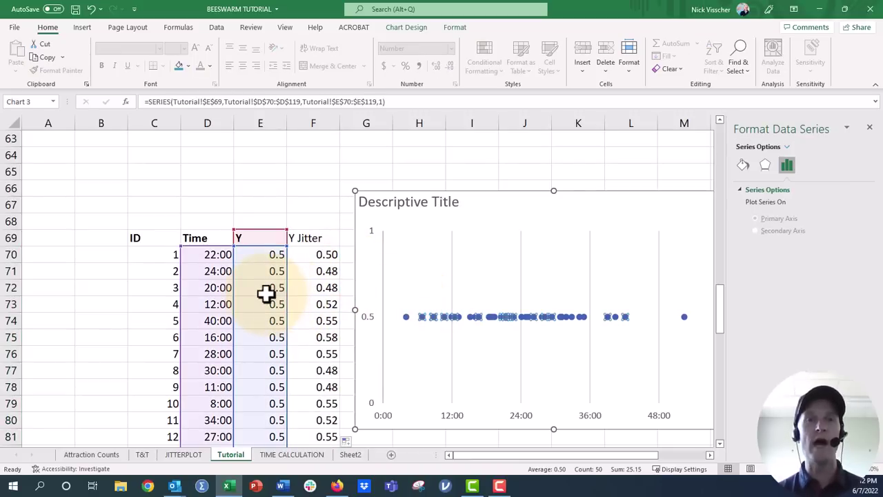
left_click(375, 192)
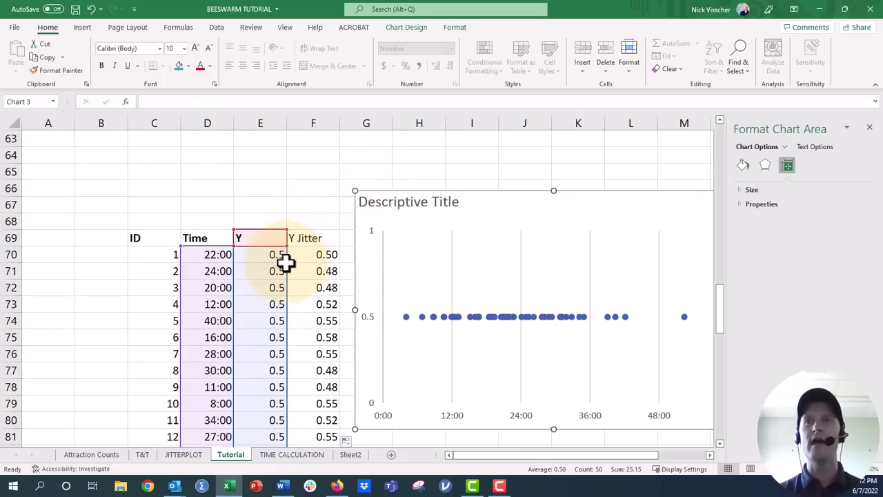
left_click_drag(287, 264, 302, 266)
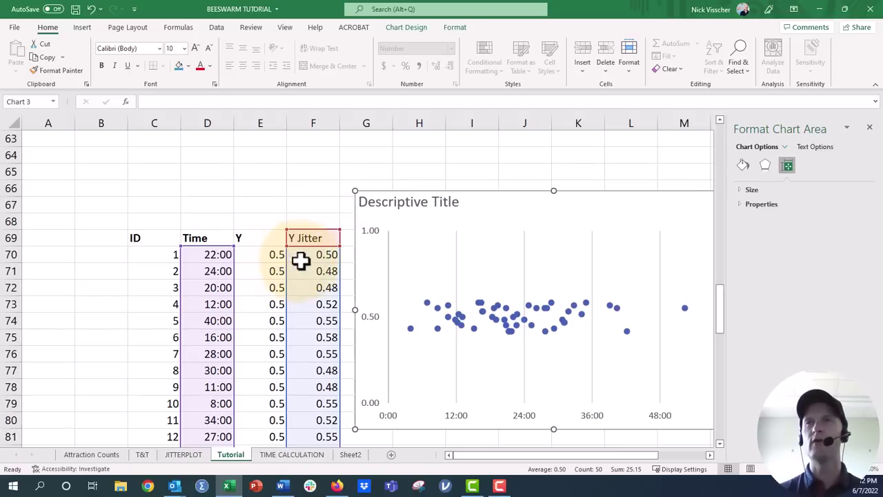
left_click(305, 259)
Change the jitter divisor to 100 and refill the Y Jitter column.
left_click(261, 102)
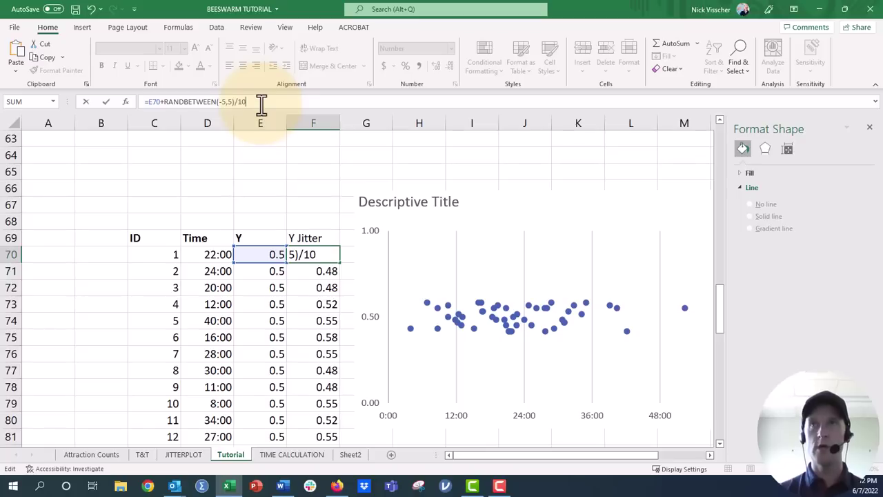
type("0")
key("Return")
left_click(312, 257)
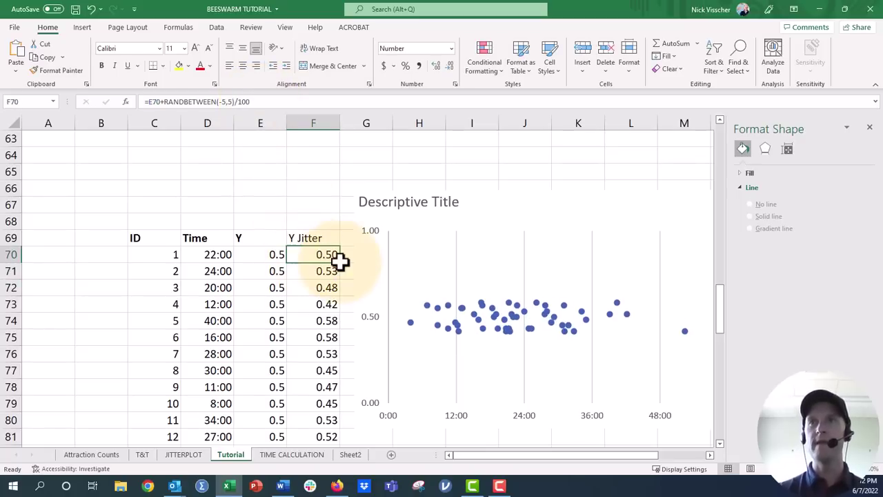
double_click(340, 263)
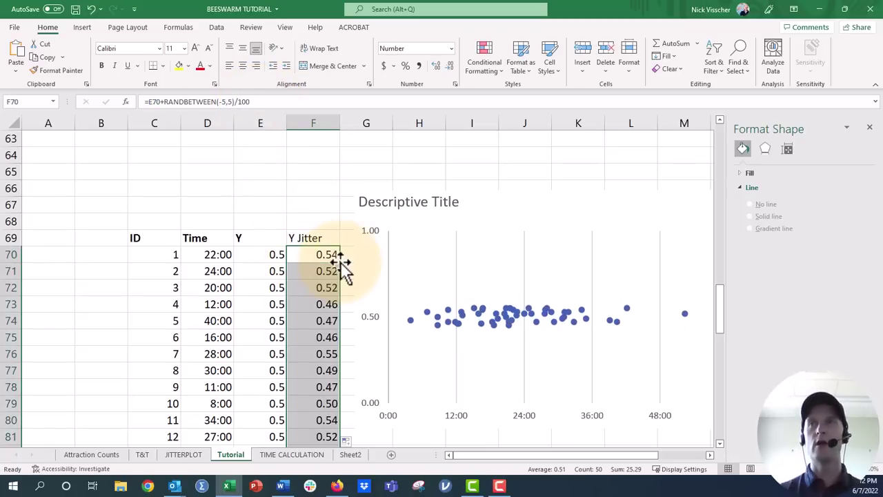
Try a jitter divisor of 10 and refill the column.
left_click(315, 255)
left_click(272, 101)
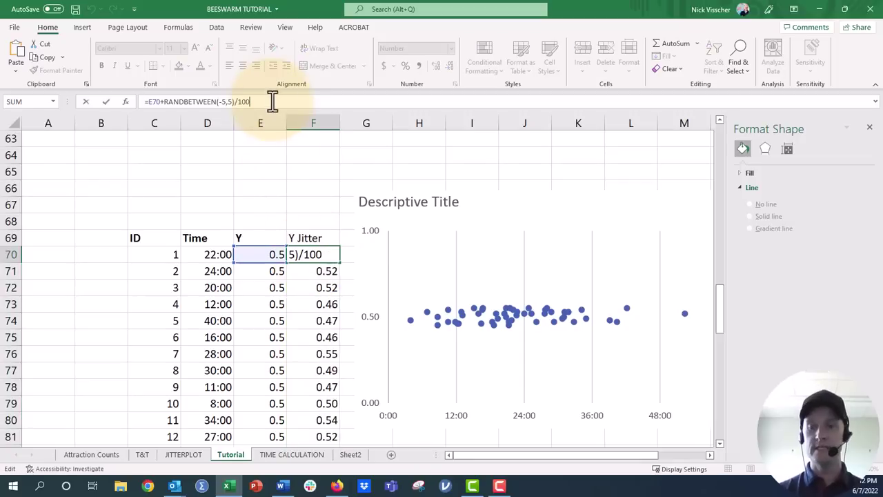
key("BackSpace")
key("Return")
key("Up")
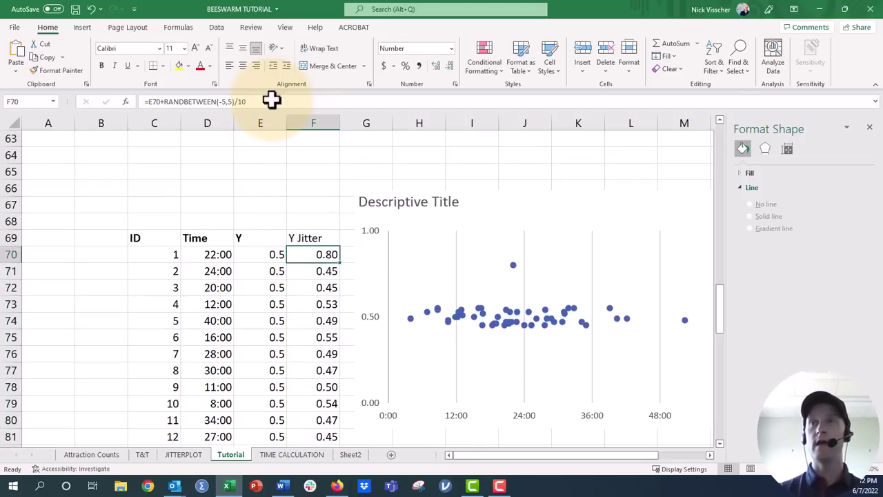
double_click(341, 263)
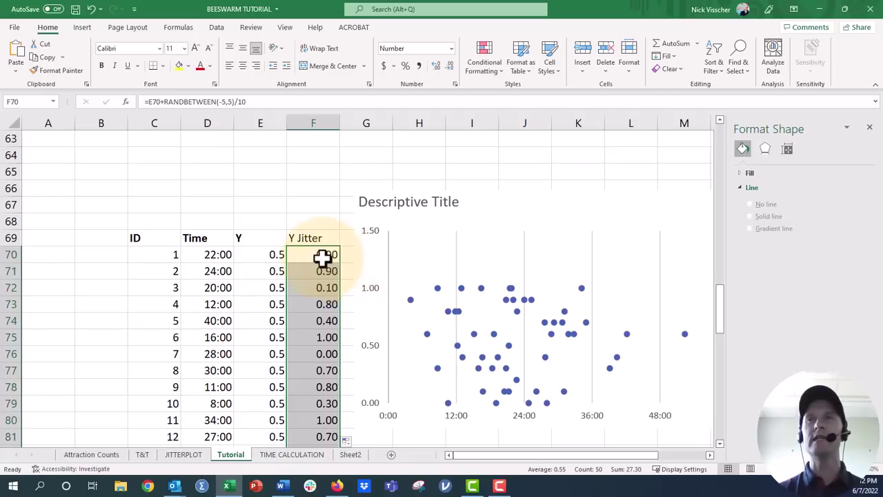
Settle on a divisor of 70 and refill the Y Jitter column down to row 119.
left_click(324, 257)
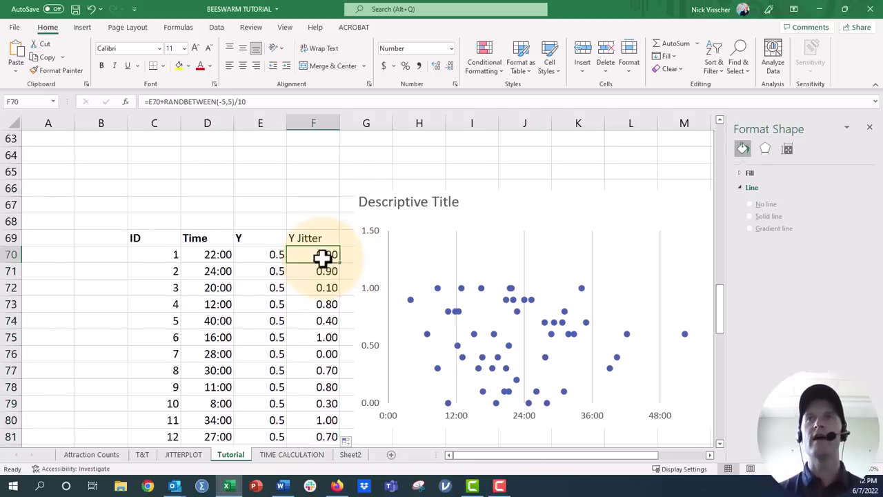
left_click(264, 101)
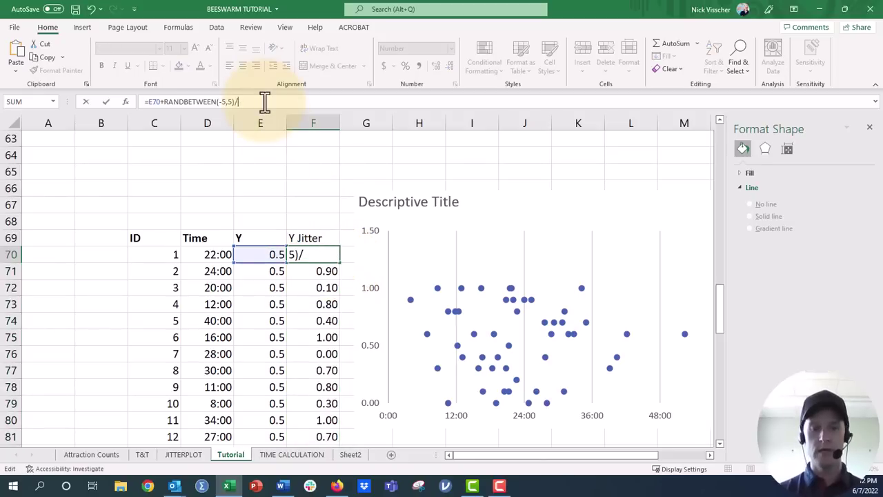
type("70")
key("Return")
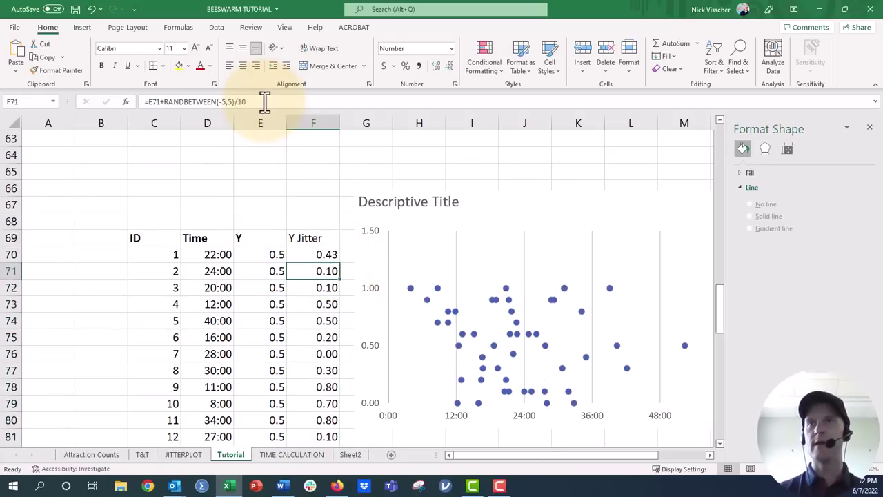
left_click(297, 255)
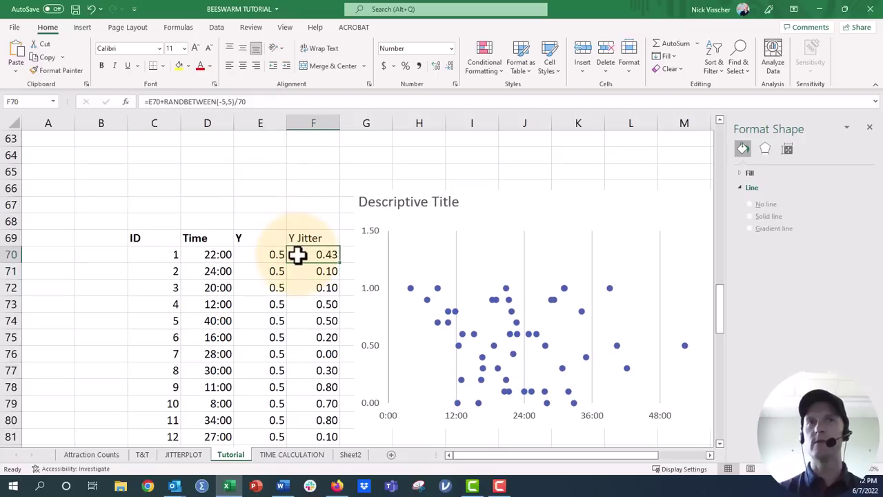
double_click(339, 262)
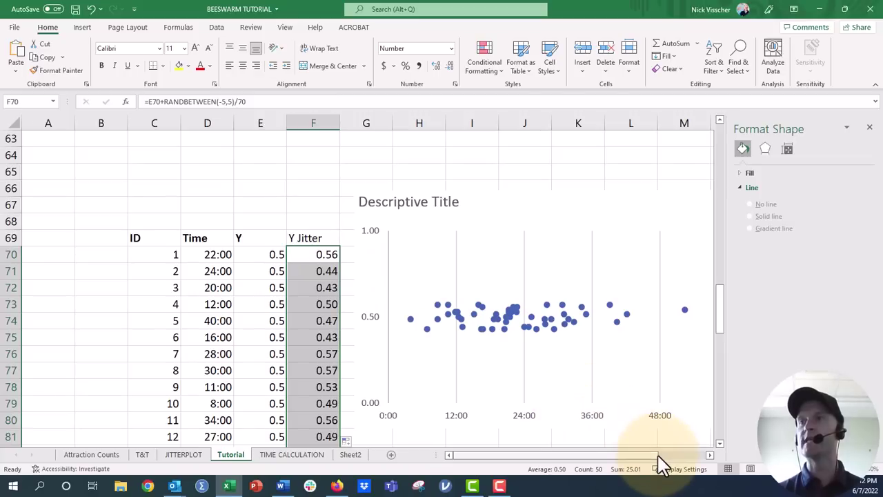
left_click_drag(655, 455, 683, 456)
Switch the jitter series to built-in markers and raise the marker size to 10.
left_click(406, 310)
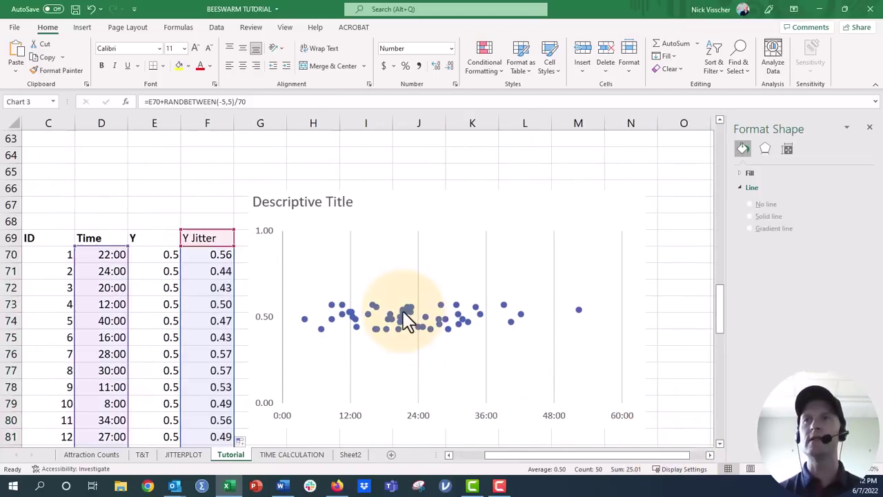
mouse_move(345, 307)
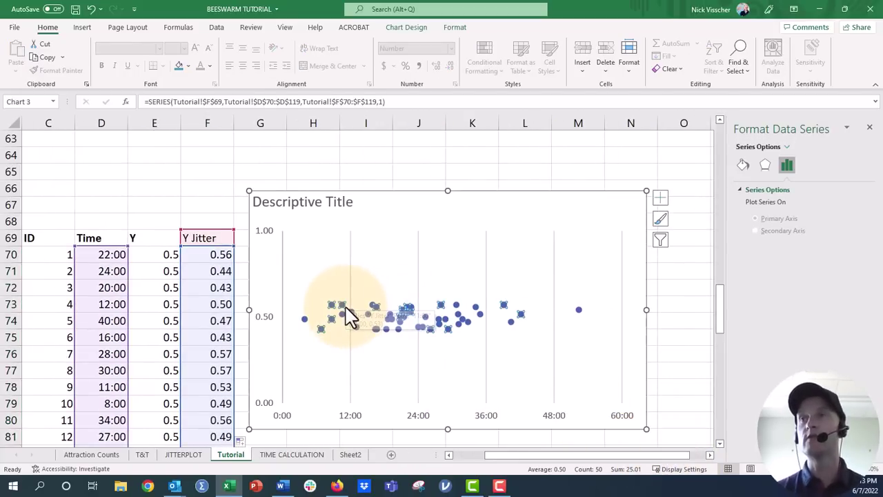
left_click(743, 164)
left_click(787, 190)
left_click(770, 205)
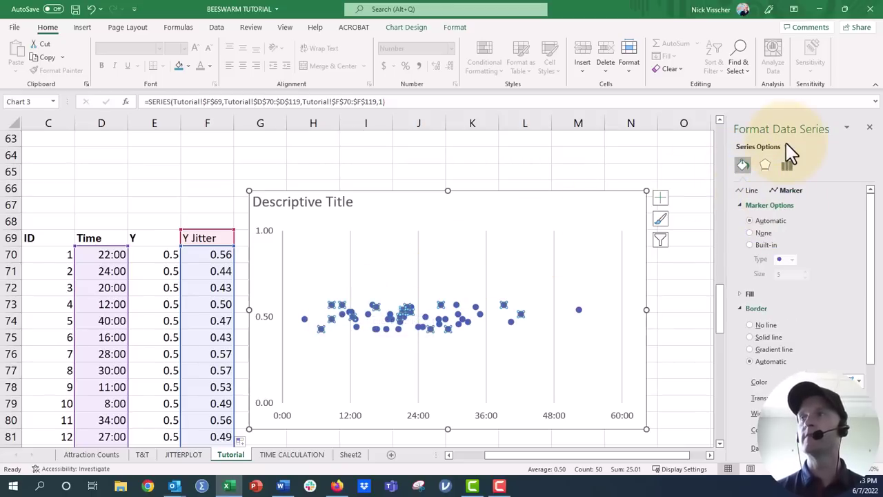
left_click(762, 245)
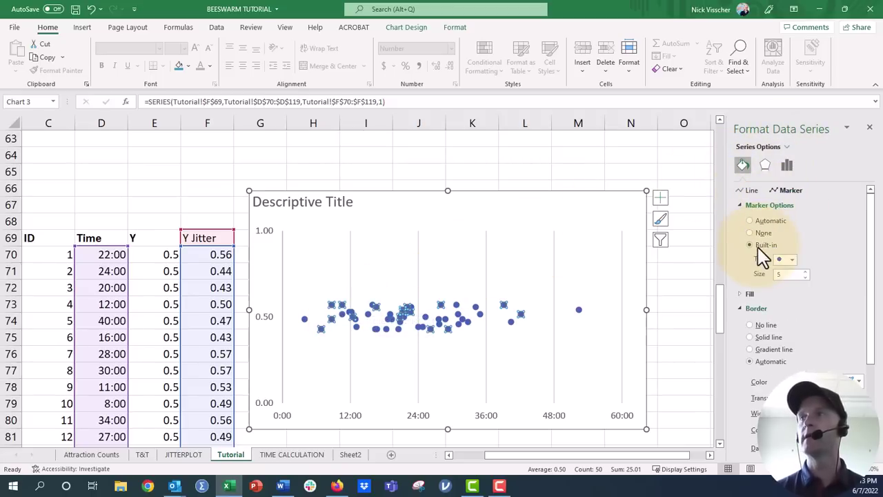
left_click(804, 273)
left_click(804, 273)
left_click(804, 273)
left_click(805, 273)
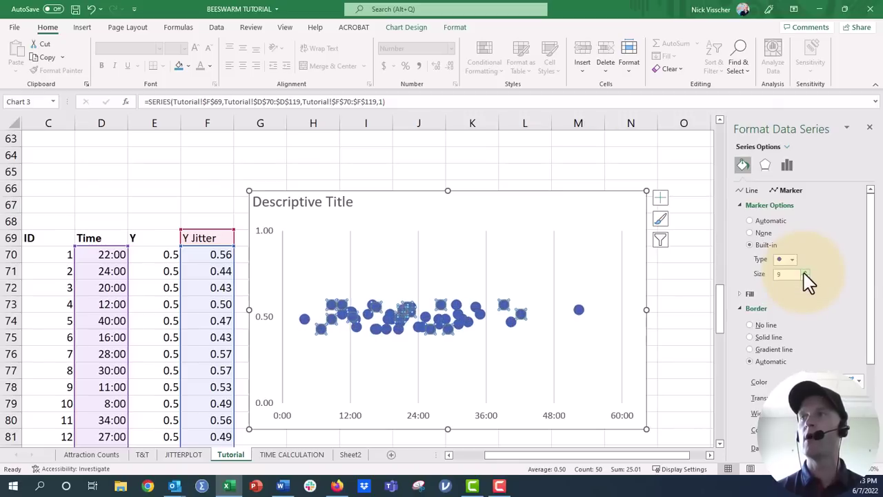
left_click(804, 273)
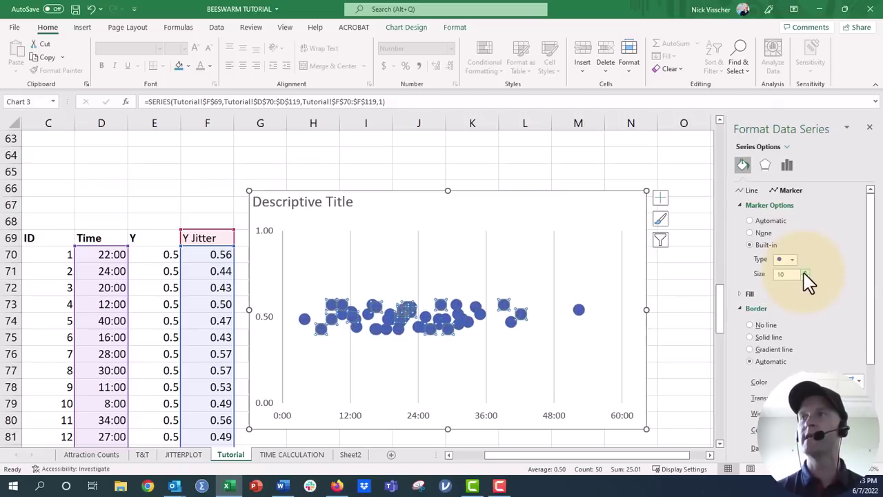
Fill the markers with a lighter blue at 50% transparency.
left_click(749, 294)
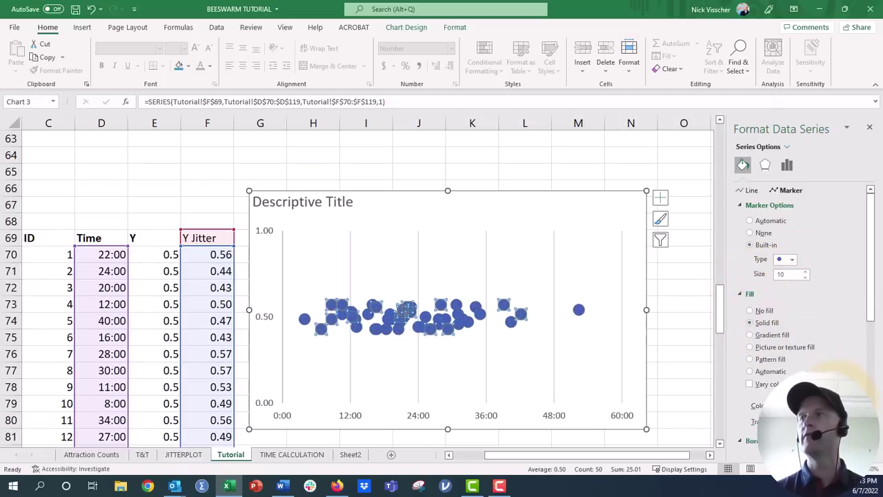
left_click(793, 406)
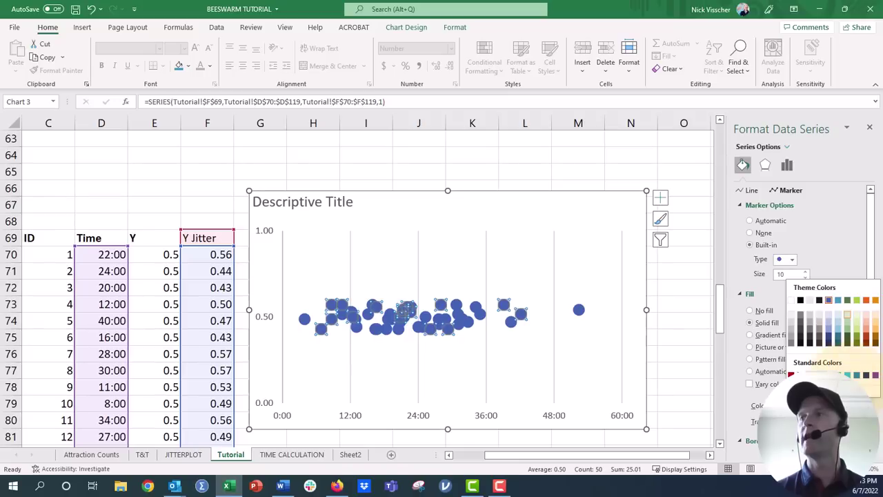
left_click(843, 312)
scroll(808, 335, "down", 1)
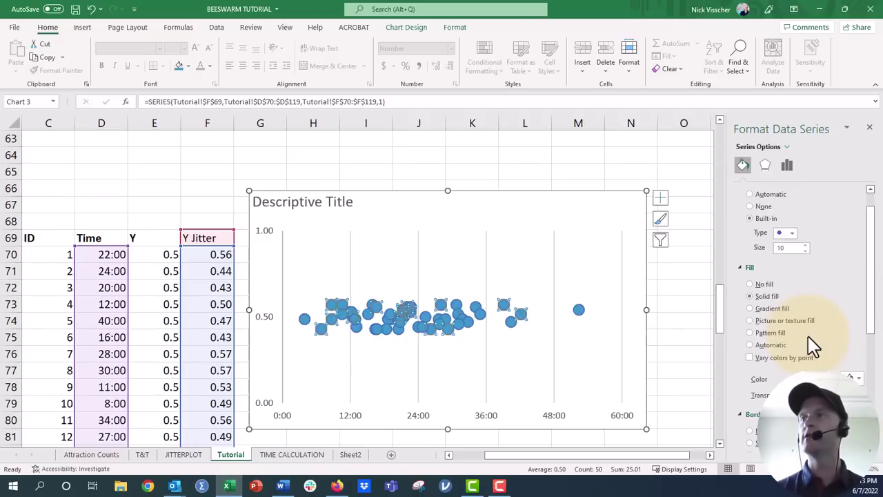
left_click_drag(803, 395, 817, 395)
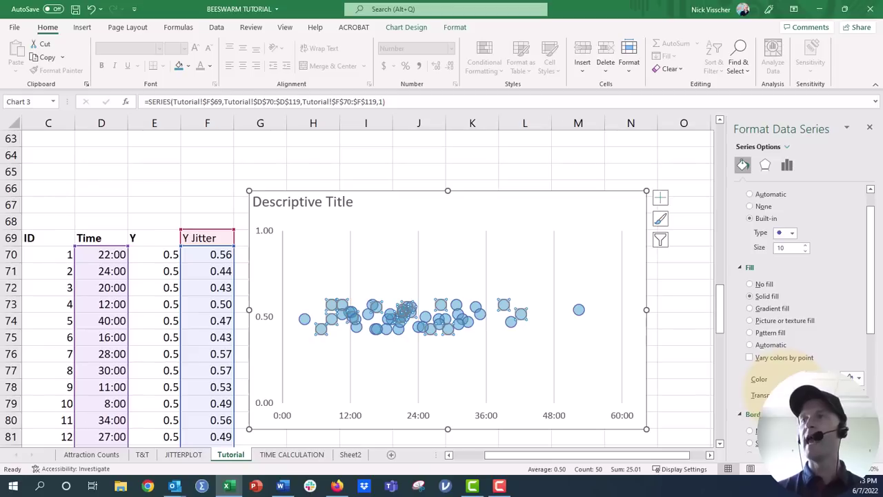
scroll(763, 398, "down", 1)
scroll(763, 398, "down", 1)
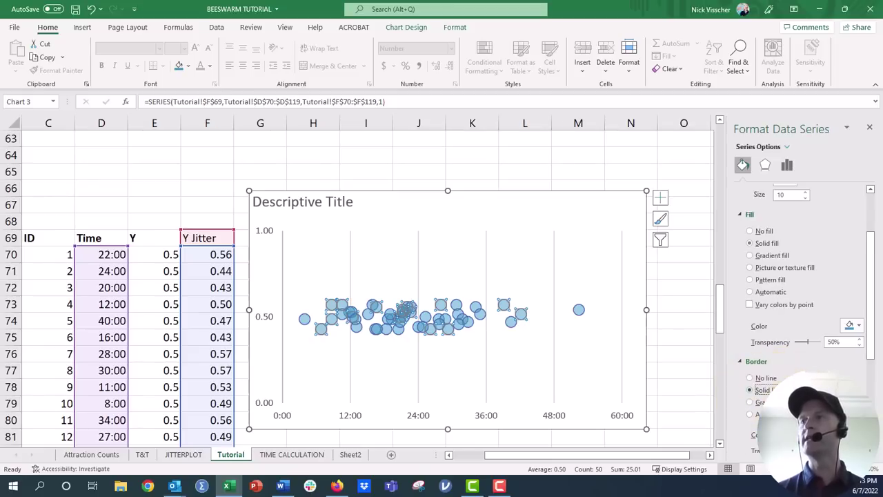
left_click(859, 324)
left_click(838, 330)
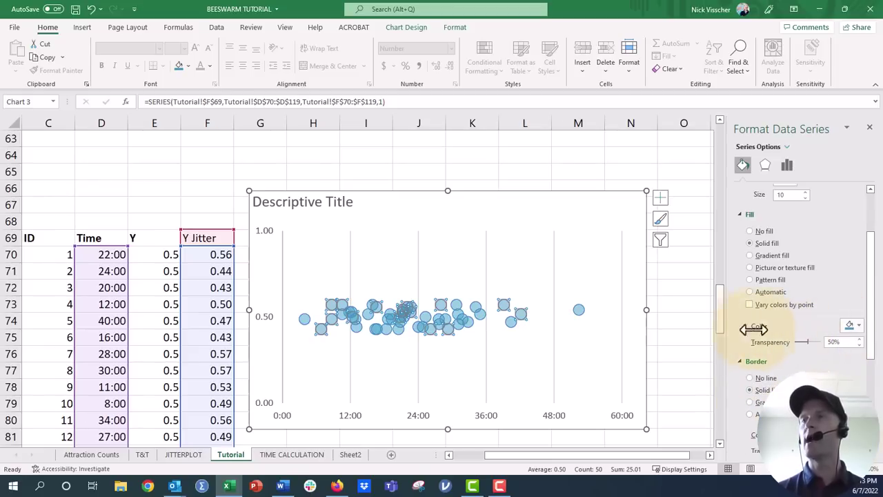
left_click(680, 324)
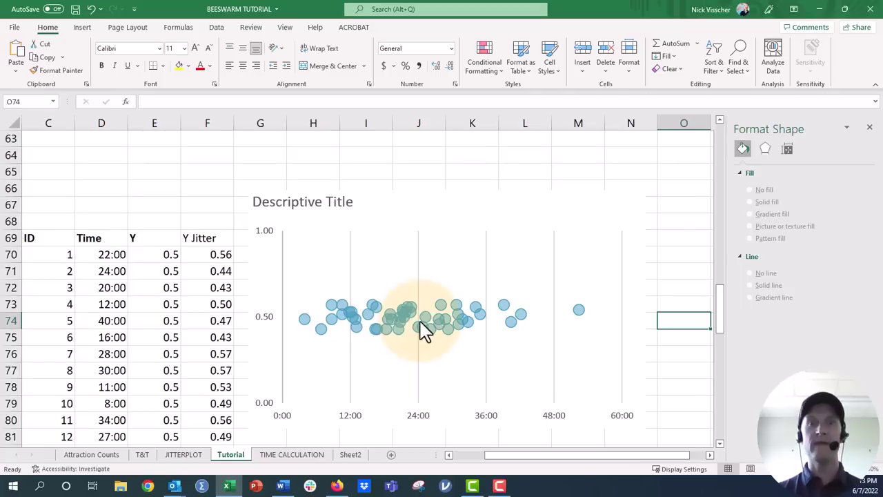
mouse_move(422, 331)
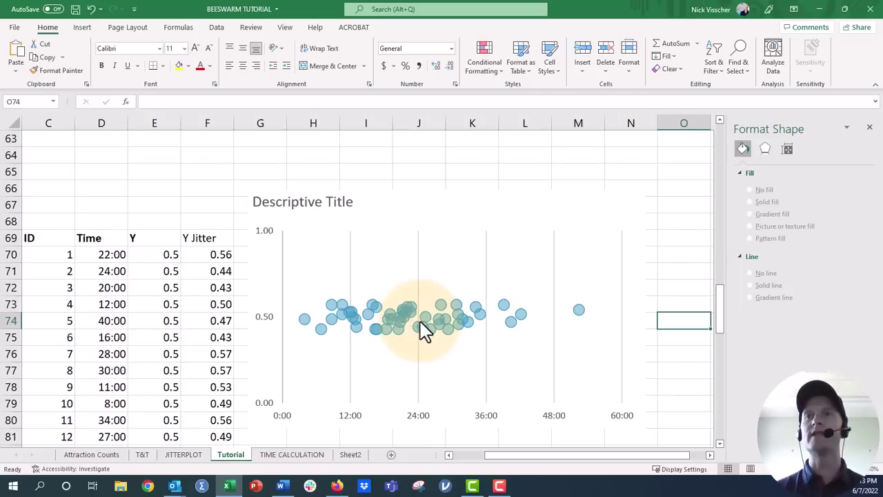
left_click(223, 339)
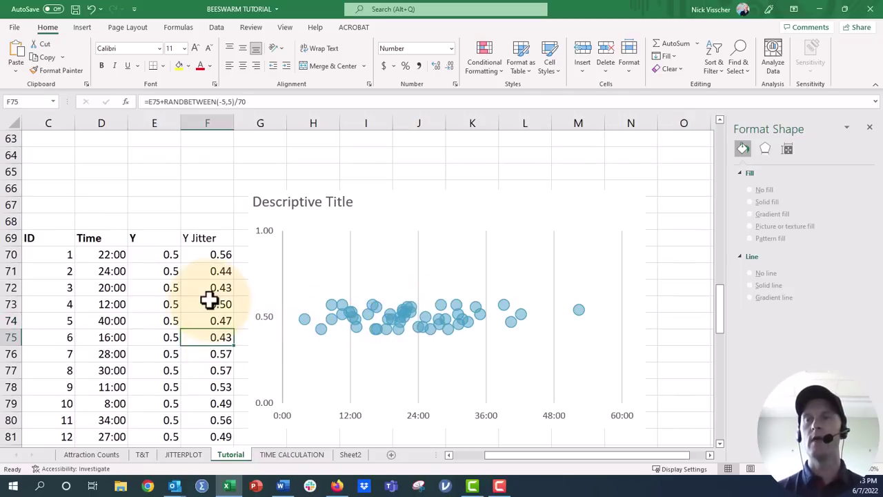
scroll(209, 300, "down", 2)
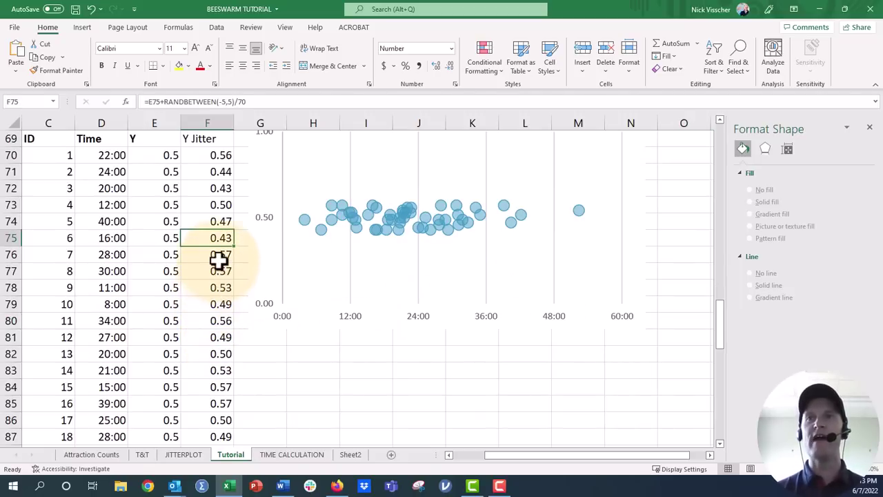
scroll(217, 260, "down", 4)
scroll(218, 260, "down", 4)
scroll(218, 260, "down", 4)
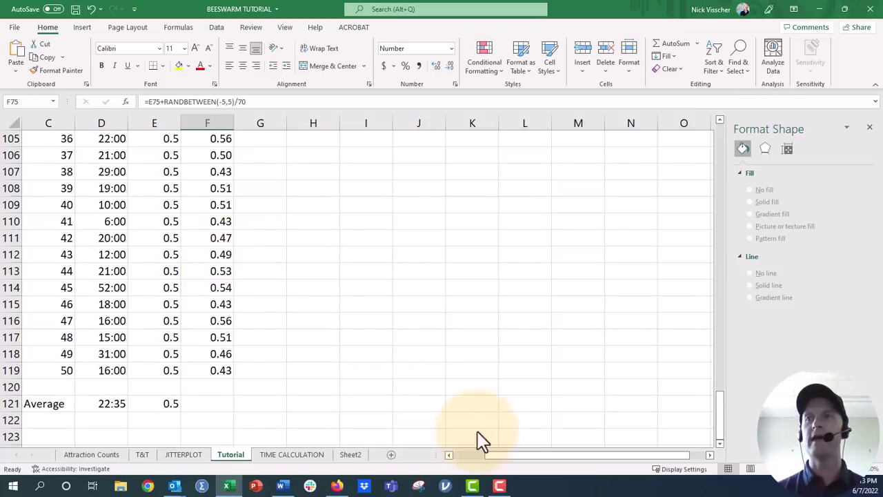
left_click_drag(487, 455, 456, 453)
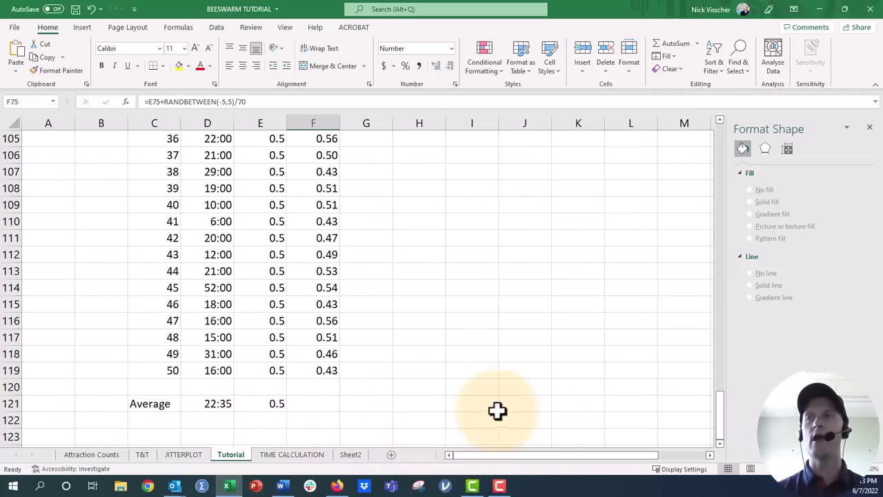
mouse_move(719, 425)
left_mouse_down()
mouse_move(724, 269)
mouse_move(723, 309)
left_mouse_up()
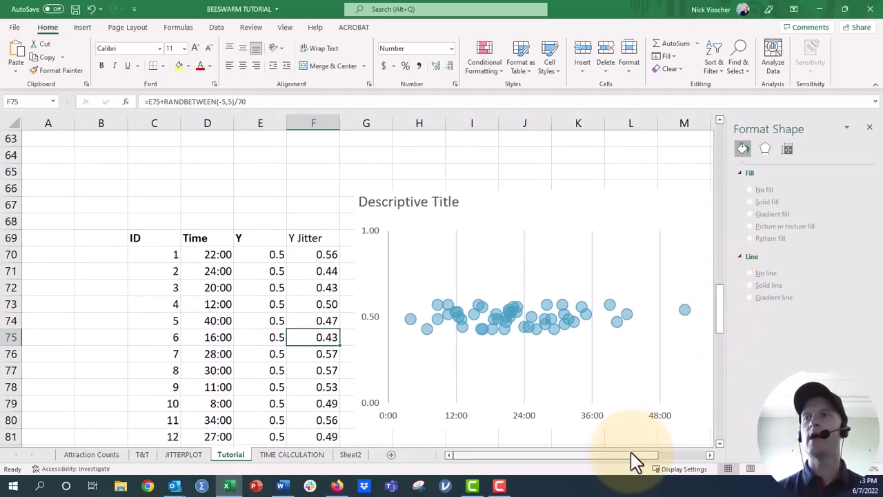
left_click_drag(630, 455, 657, 457)
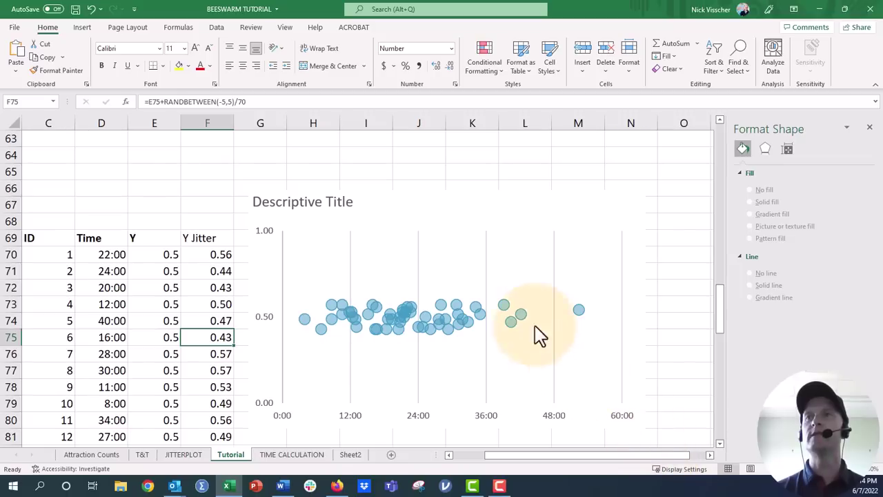
In Select Data, add a new series named from the Average label in C121.
right_click(467, 256)
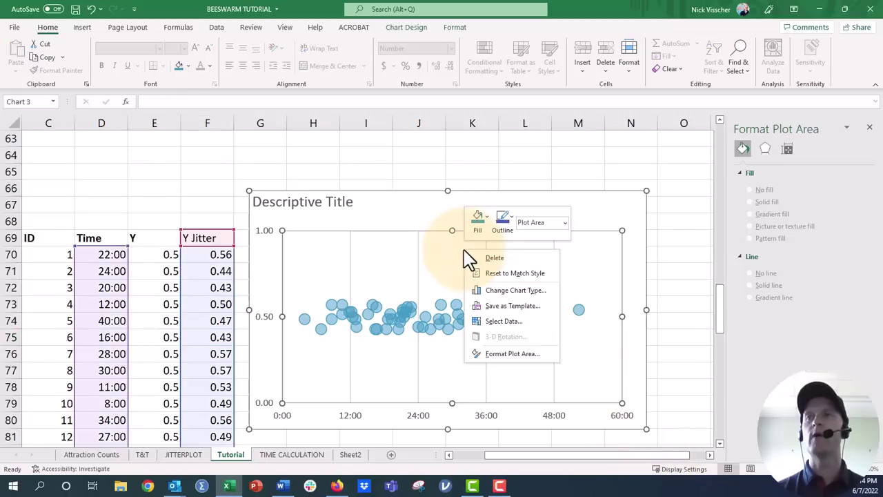
left_click(504, 320)
left_click(324, 239)
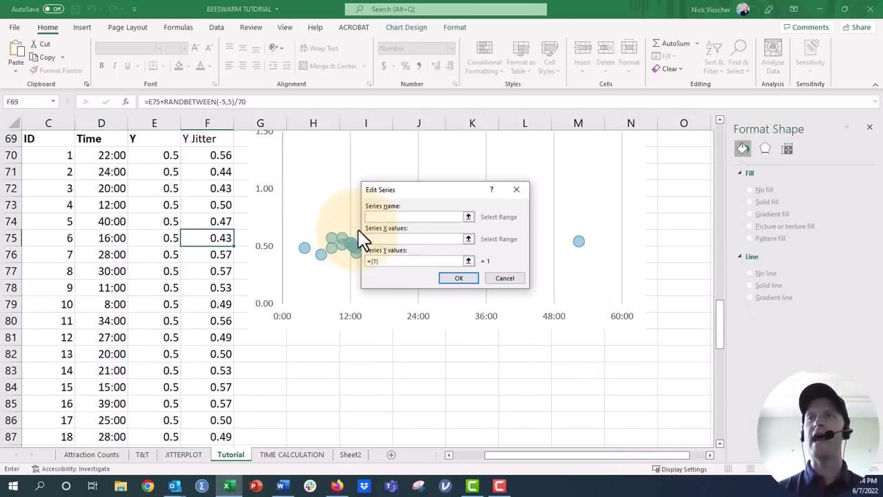
left_click(468, 239)
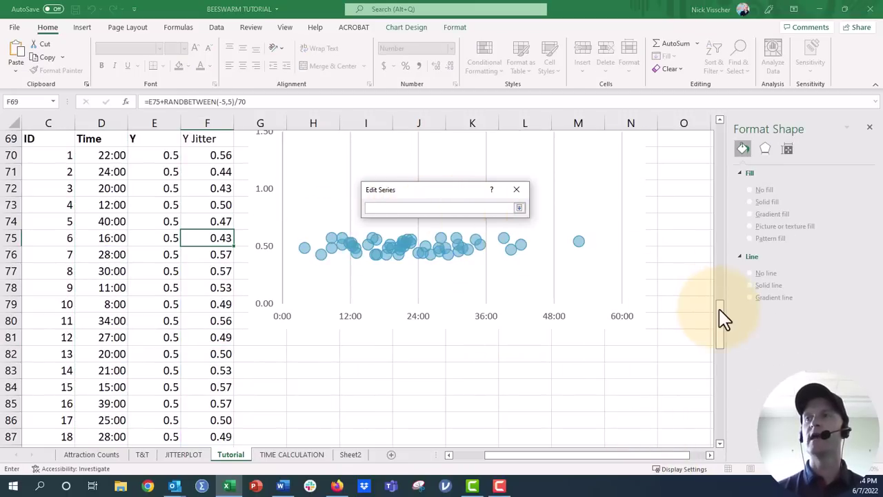
left_click_drag(720, 315, 718, 407)
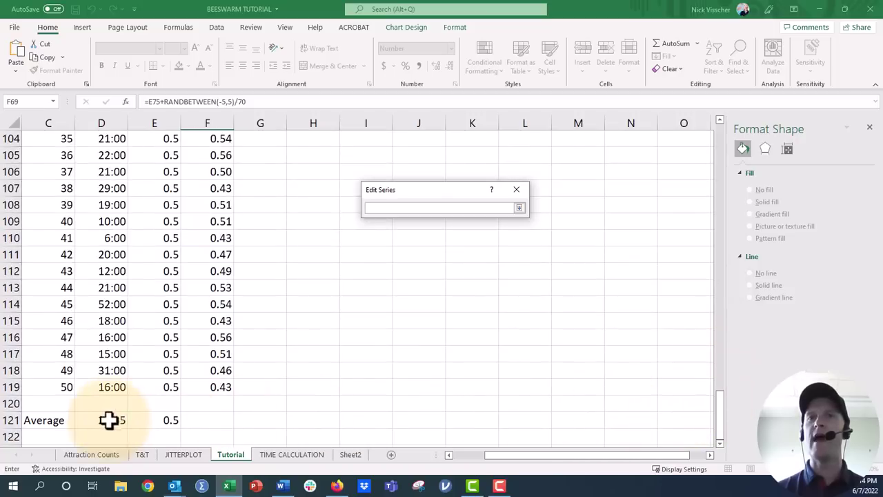
left_click(57, 419)
key("Return")
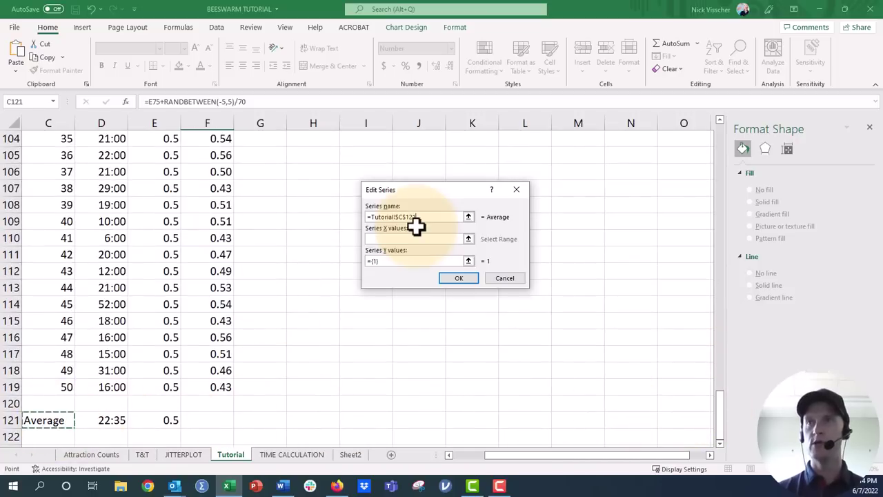
Use D121 (22:35) as its X value and E121 (0.5) as its Y value, and confirm.
left_click(469, 239)
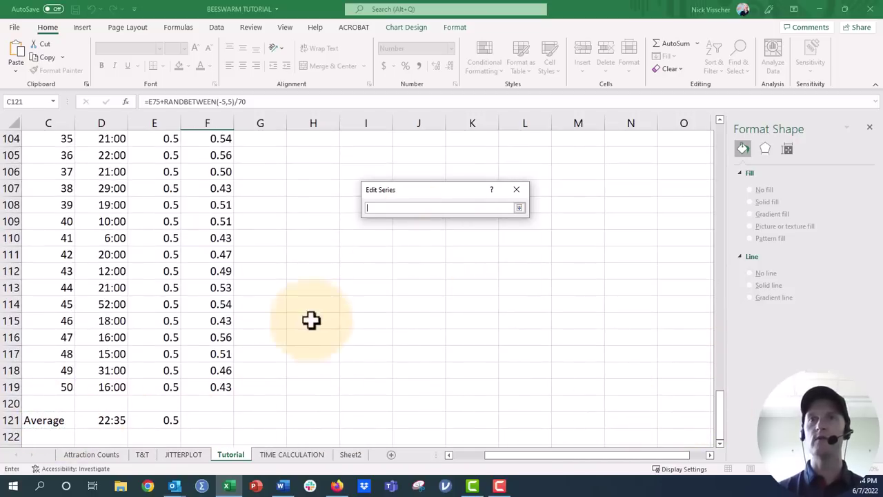
left_click(118, 420)
key("Return")
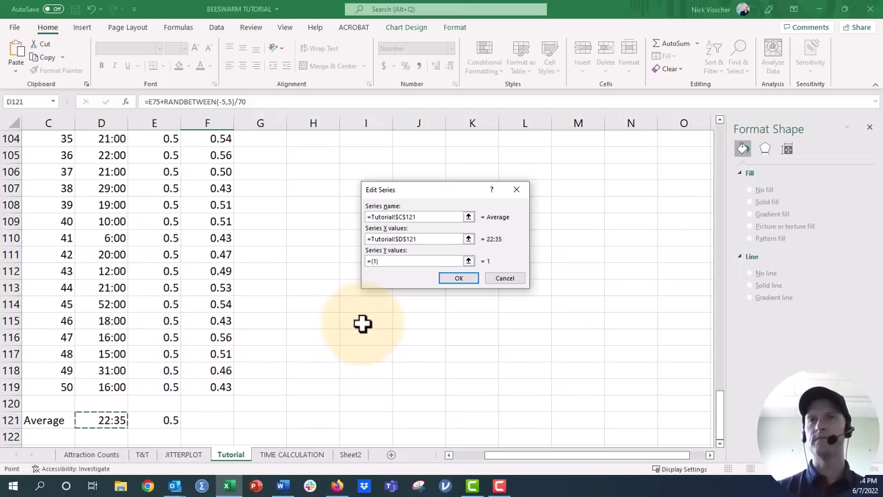
left_click(469, 261)
left_click(158, 418)
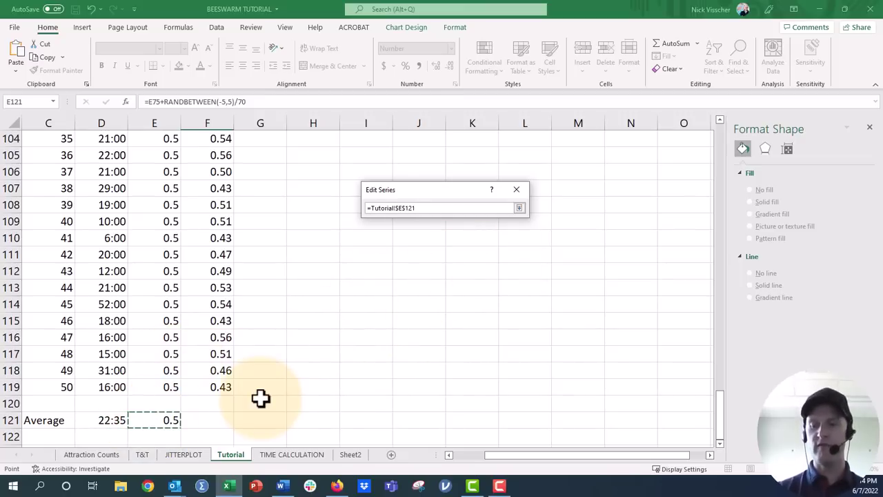
key("Return")
left_click(456, 279)
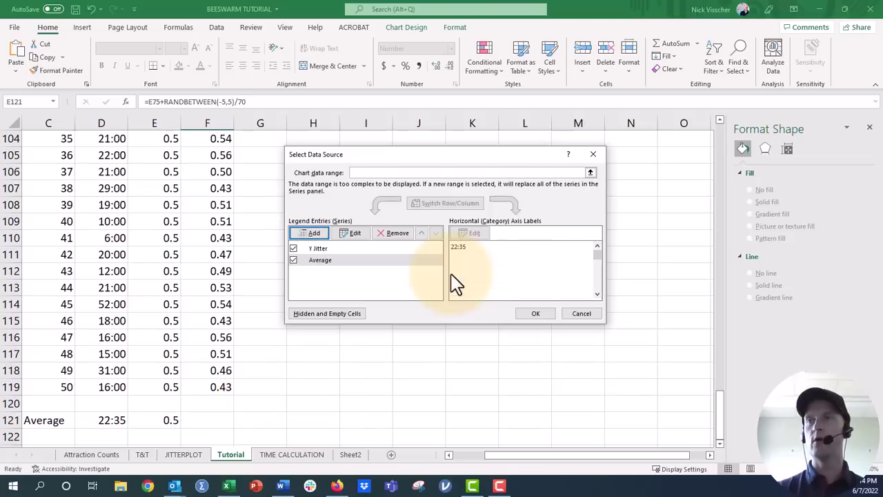
left_click(532, 315)
mouse_move(719, 412)
left_mouse_down()
mouse_move(715, 295)
mouse_move(719, 305)
left_mouse_up()
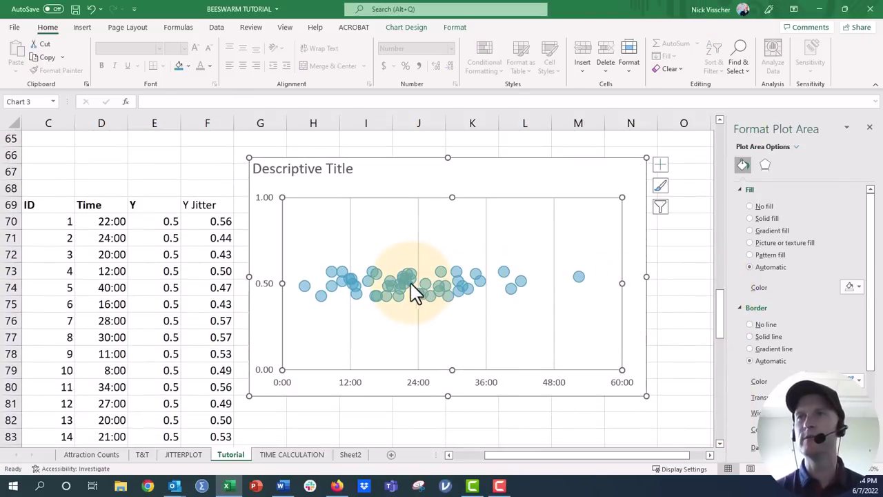
Give the Average point a built-in marker with a solid orange fill.
left_click(411, 284)
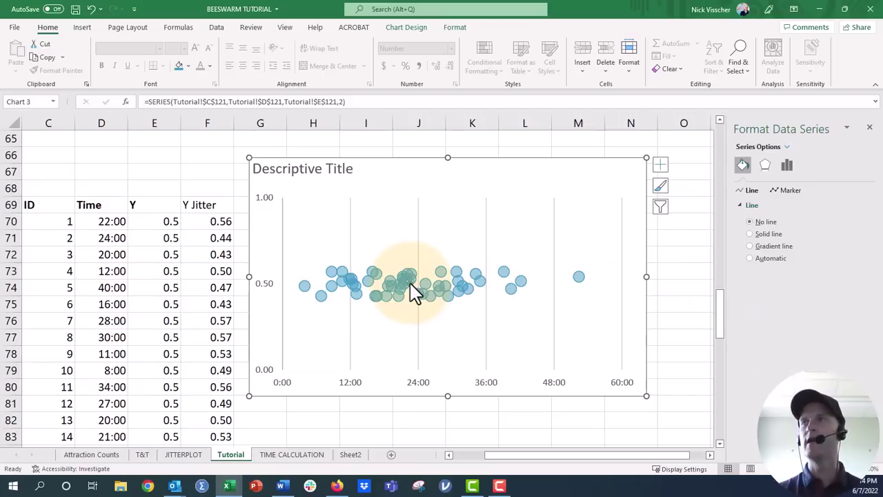
left_click(786, 191)
left_click(779, 206)
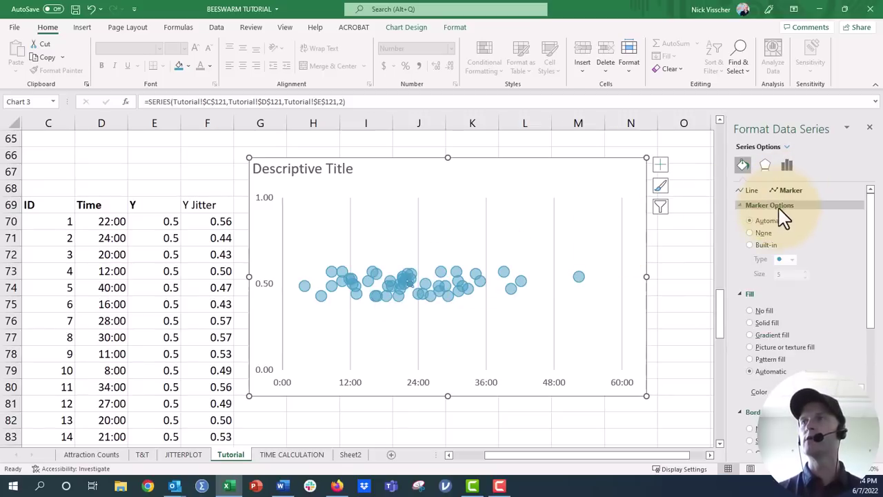
left_click(763, 245)
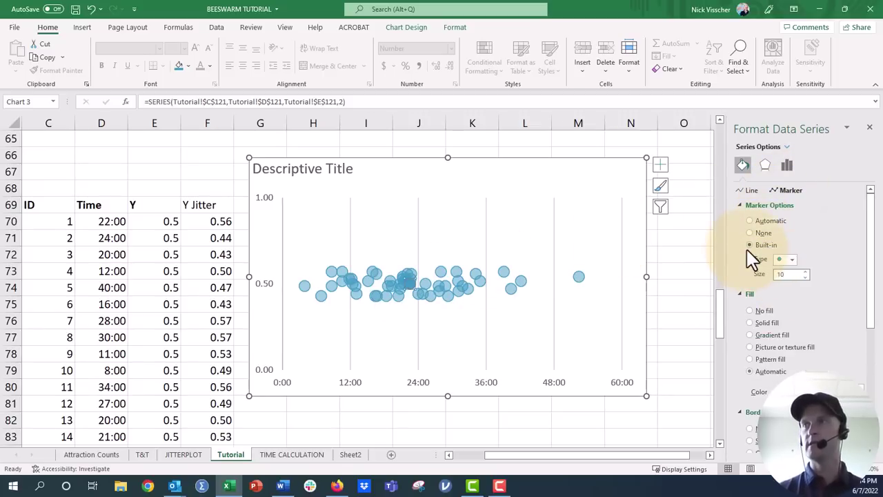
left_click(762, 323)
left_click(862, 388)
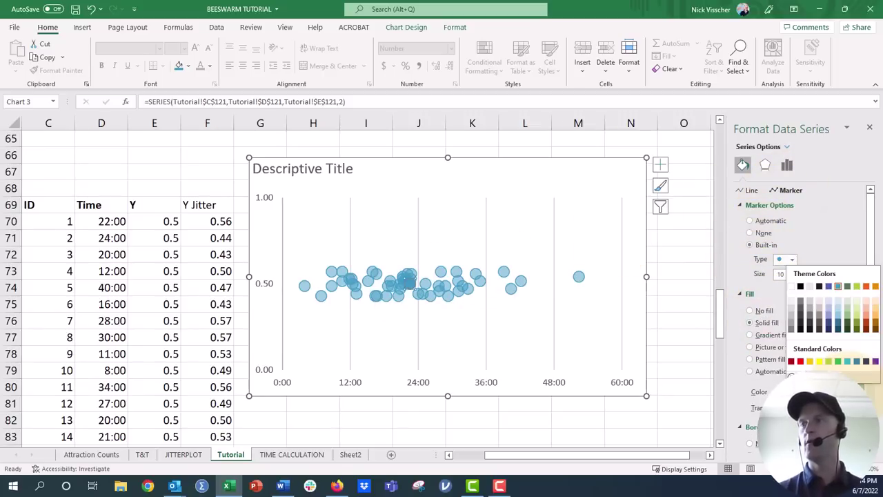
left_click(868, 297)
left_click(498, 419)
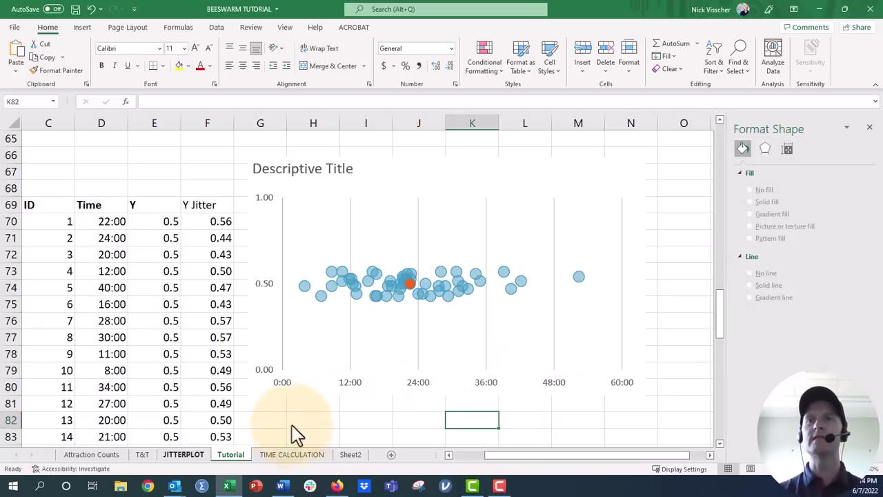
Check the finished JITTERPLOT sheet, then go back to the Tutorial sheet's Insert ribbon.
left_click(188, 457)
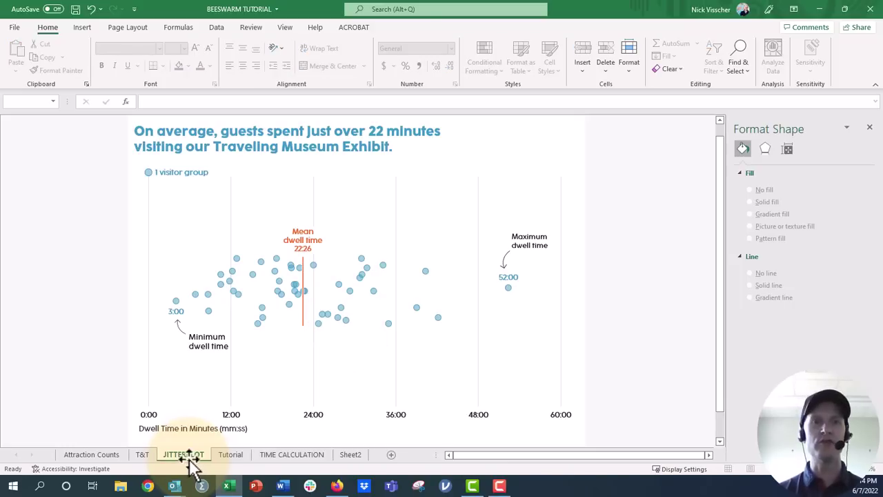
left_click(237, 456)
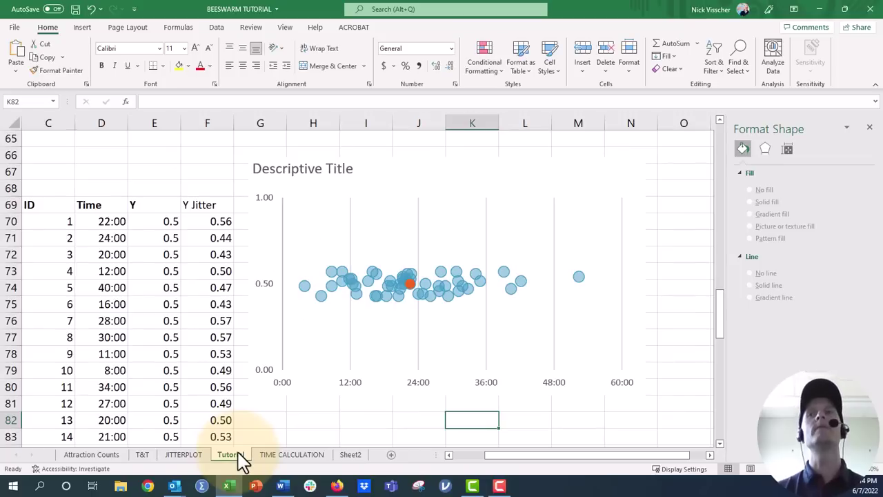
left_click(85, 29)
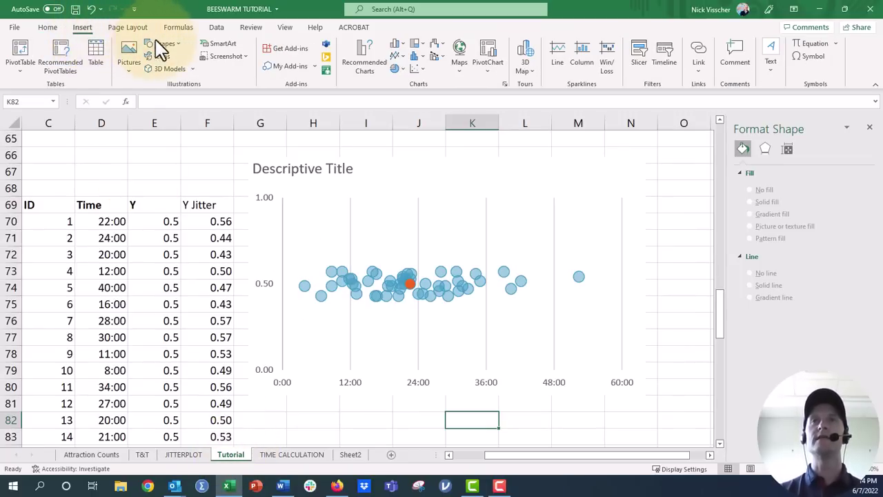
Draw a thin vertical rectangle at the chart's right edge, shortened to 1.24 inches tall.
left_click(174, 46)
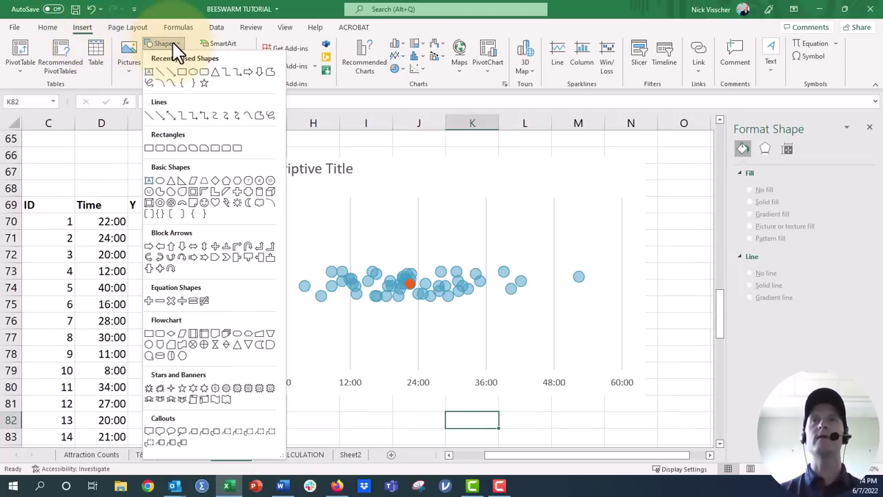
left_click(205, 83)
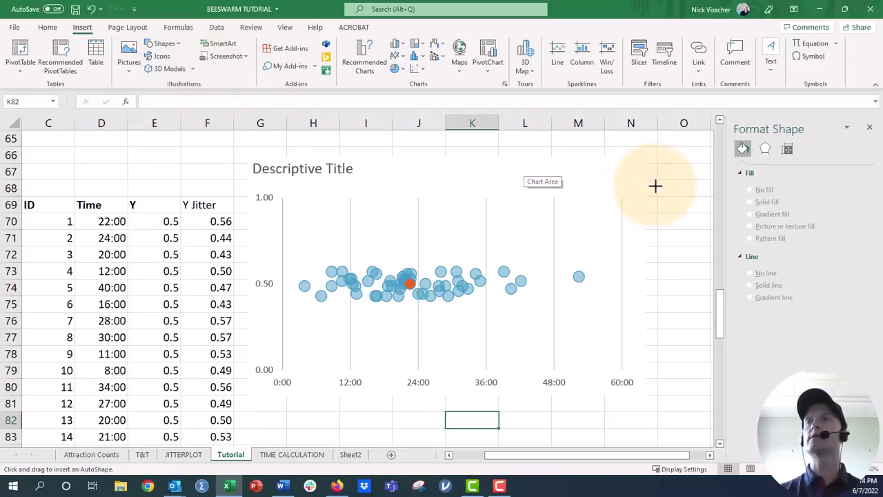
mouse_move(655, 187)
left_mouse_down()
mouse_move(666, 329)
mouse_move(658, 313)
left_mouse_up()
left_click_drag(657, 235, 651, 271)
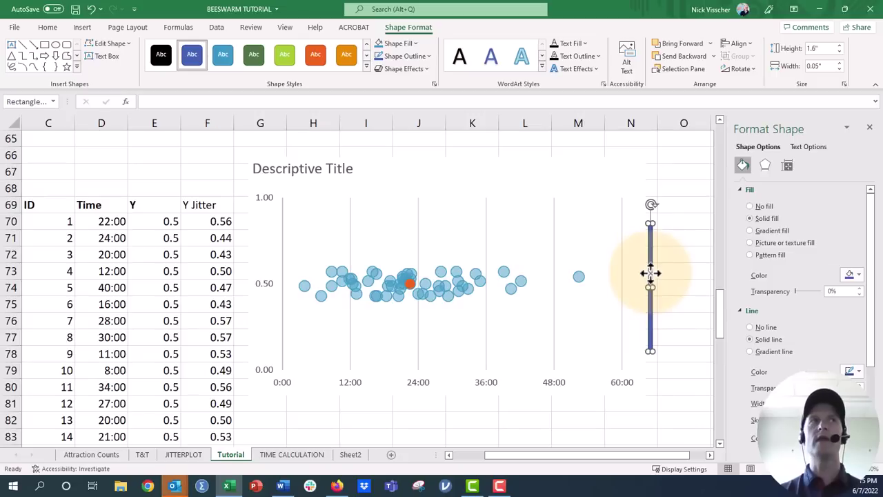
left_click_drag(650, 350, 651, 316)
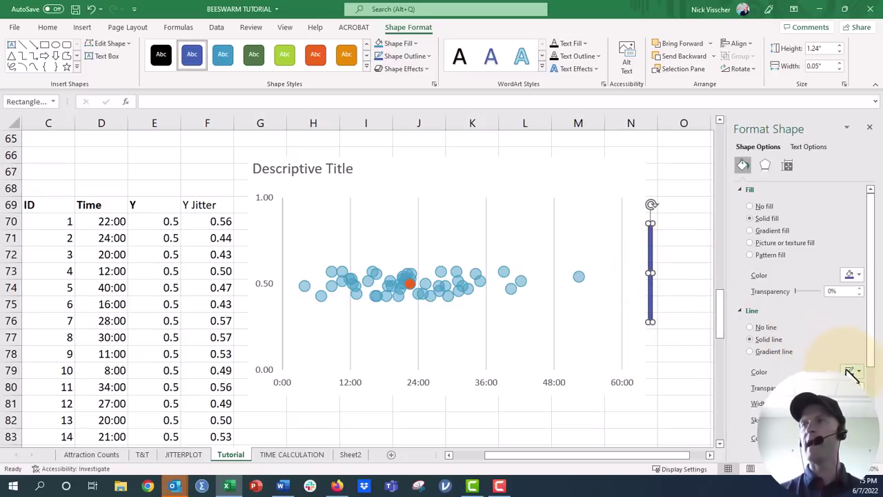
Colour the bar's outline and fill orange, then trial-move it over the mean point and undo.
left_click(855, 372)
left_click(794, 267)
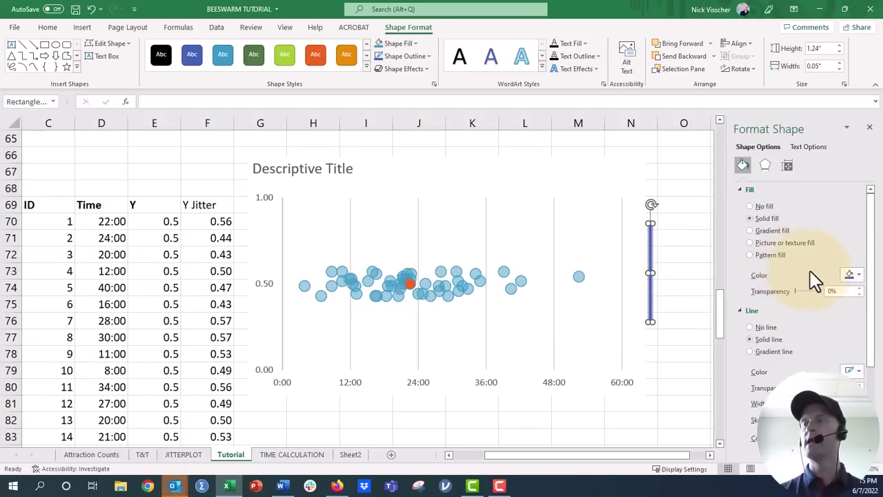
left_click(851, 276)
left_click(839, 304)
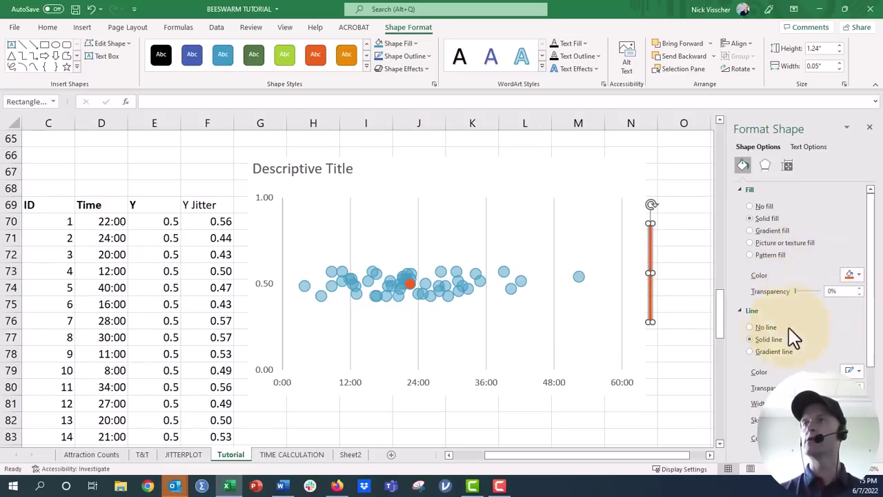
left_click(649, 370)
left_click(649, 278)
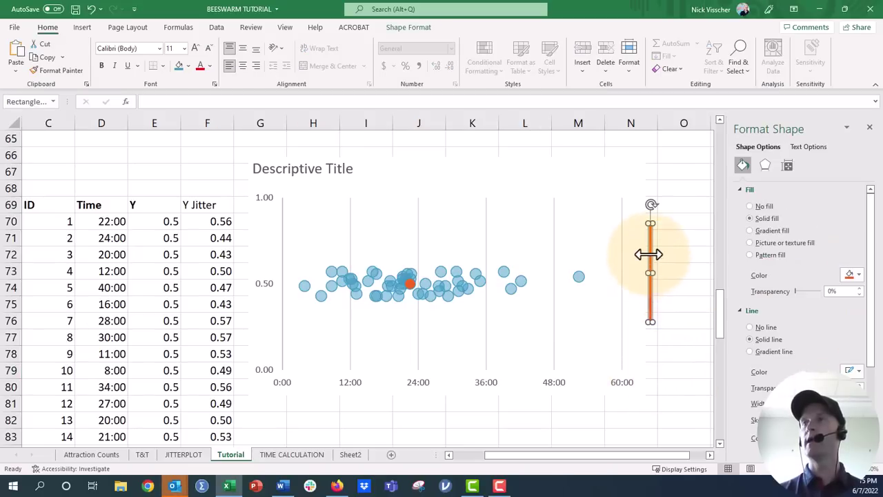
left_click_drag(648, 250, 411, 267)
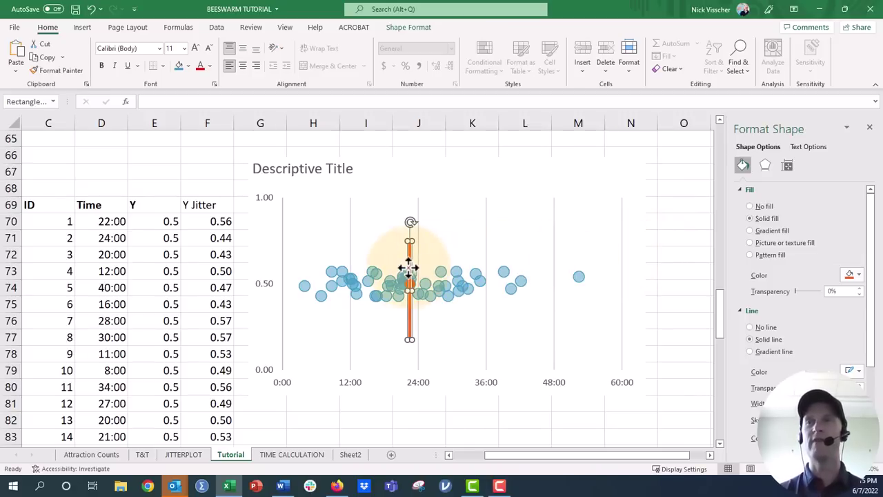
left_click_drag(409, 256, 429, 257)
key("ctrl+z")
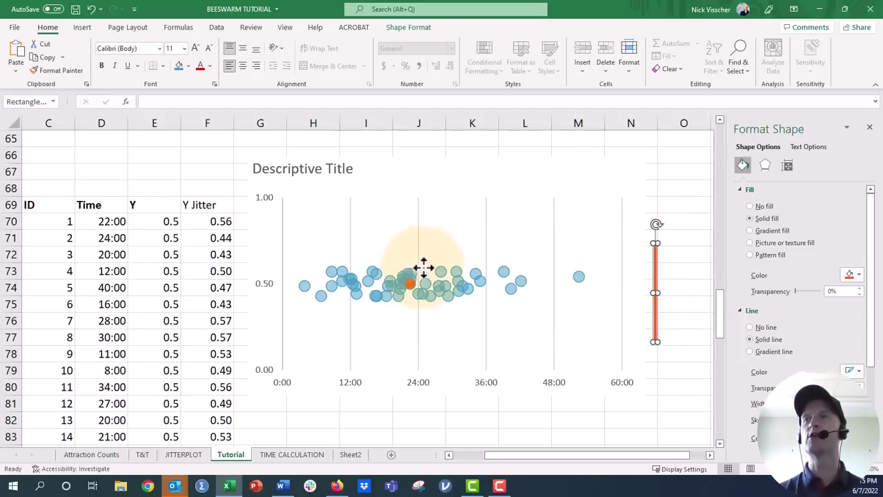
right_click(653, 268)
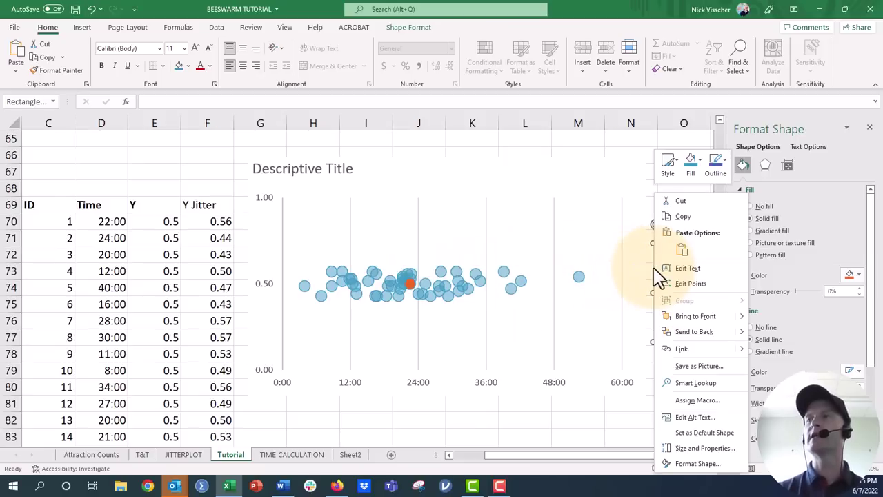
left_click(699, 365)
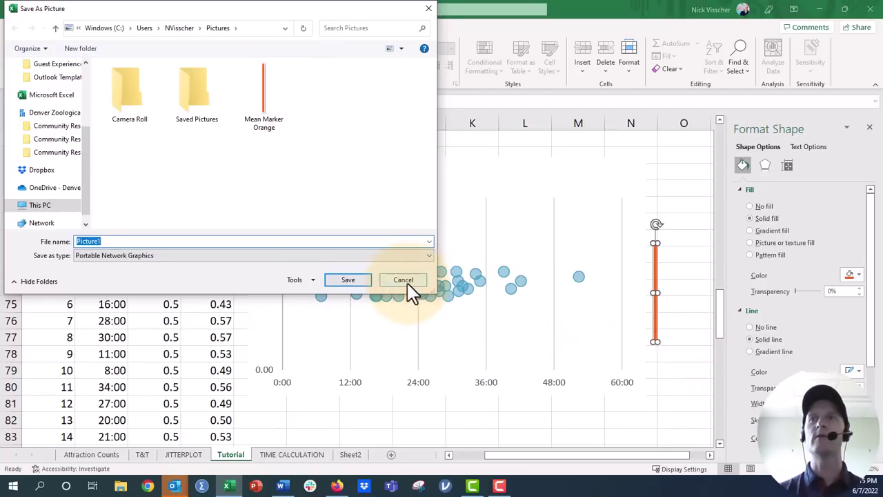
left_click(404, 280)
left_click(678, 380)
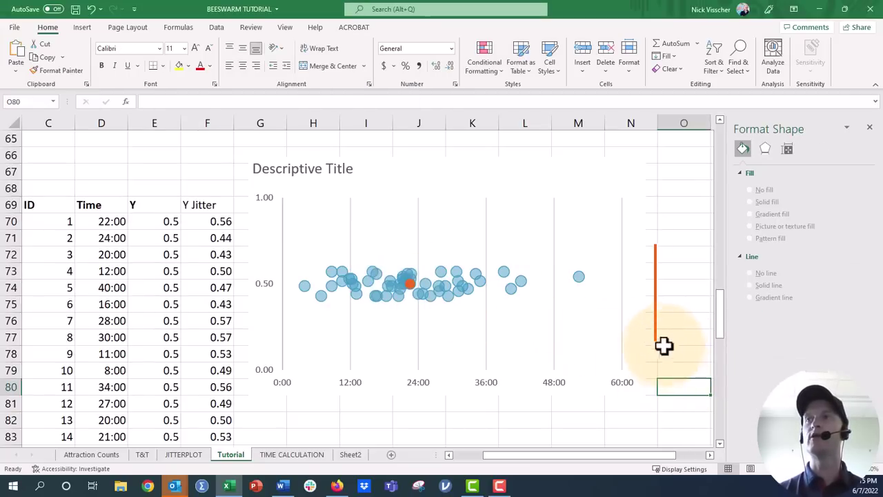
Set the Average series marker type to the Mean Marker Orange picture inserted from file.
left_click(655, 325)
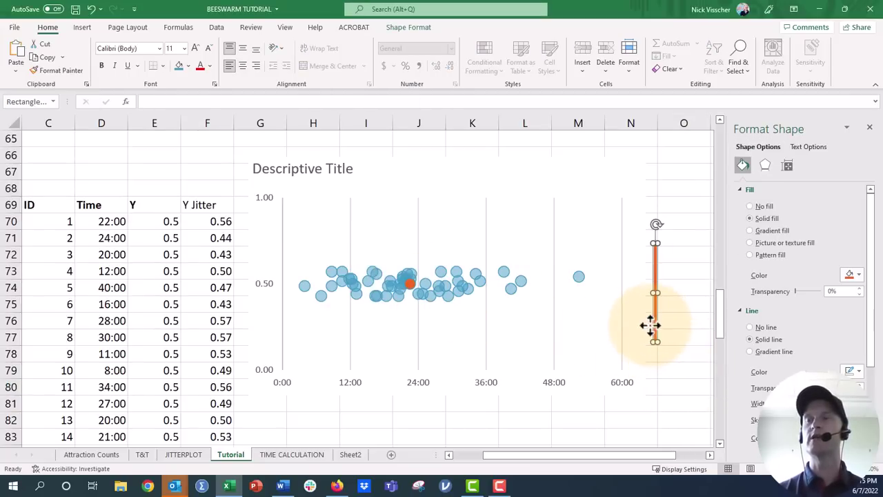
left_click(409, 284)
right_click(409, 284)
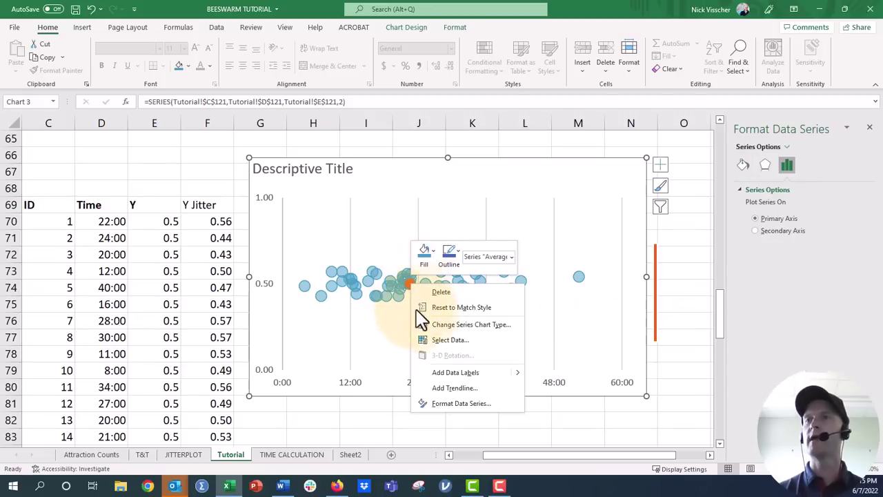
left_click(438, 402)
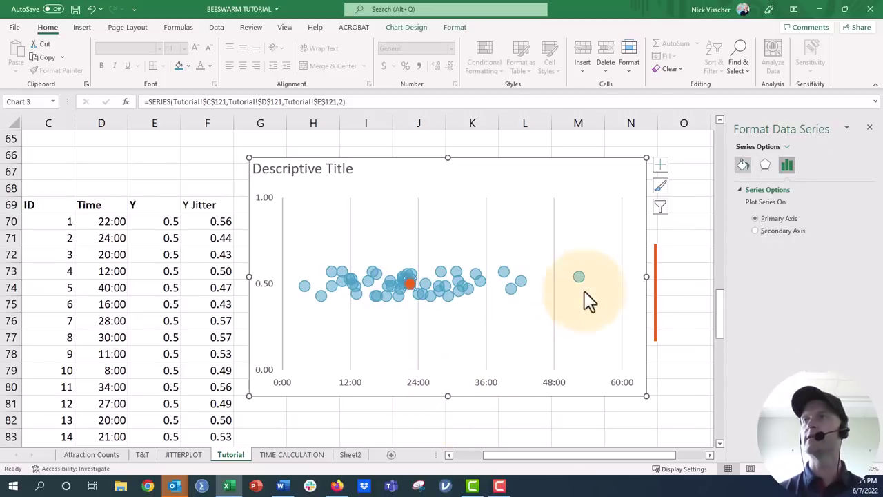
left_click(743, 165)
left_click(788, 192)
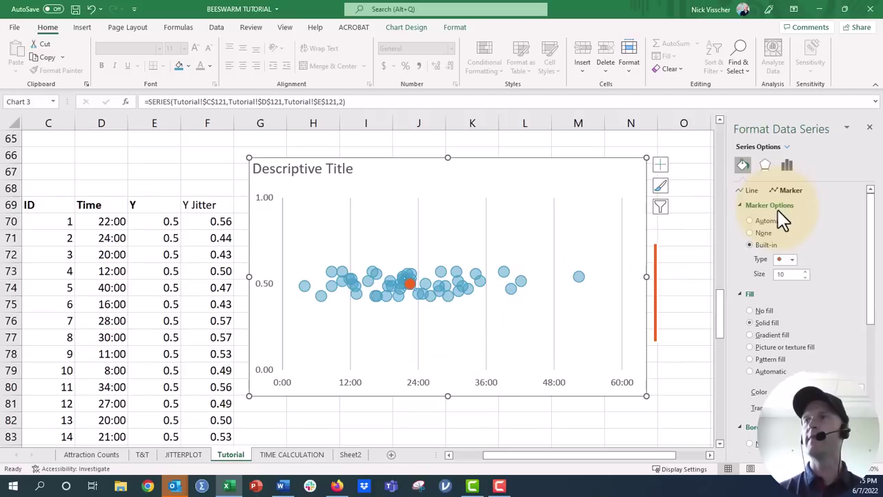
left_click(793, 260)
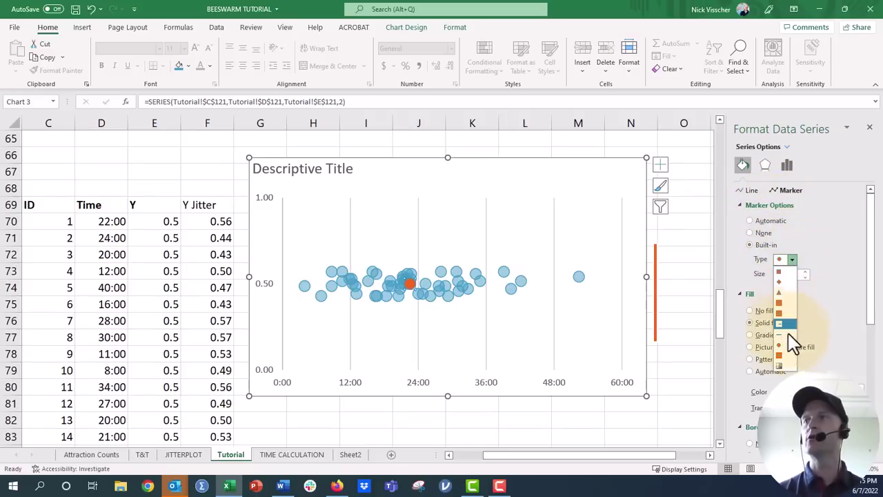
left_click(787, 367)
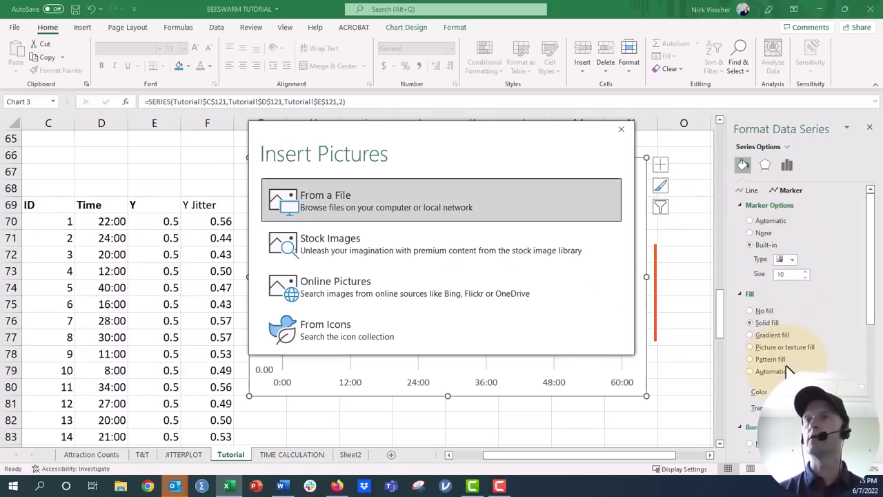
left_click(499, 213)
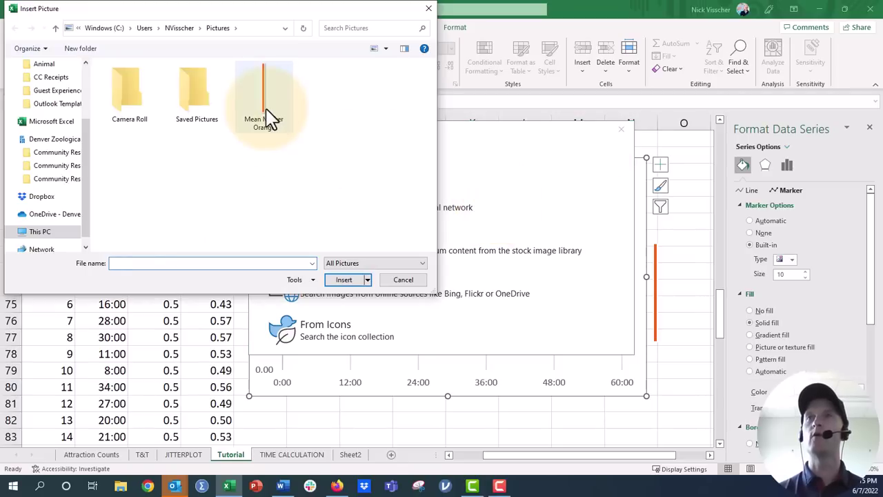
left_click(269, 119)
left_click(343, 279)
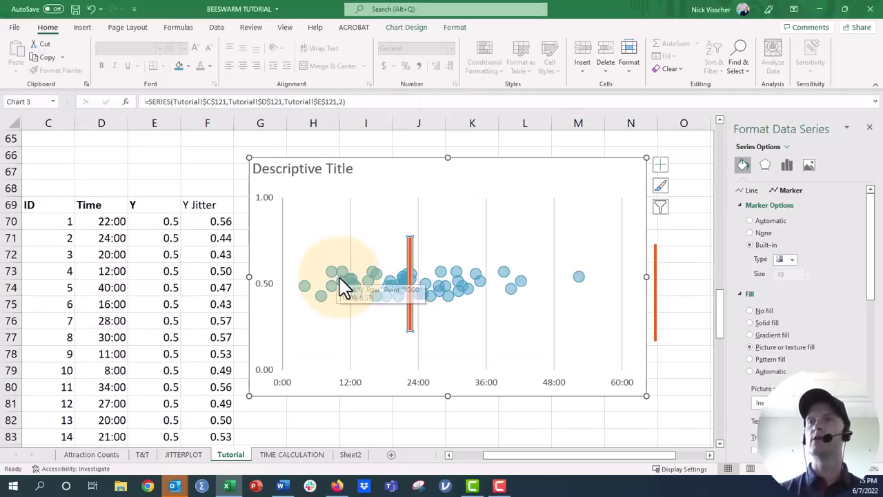
Set the Average marker's border to No line, then reselect the marker.
left_click(419, 407)
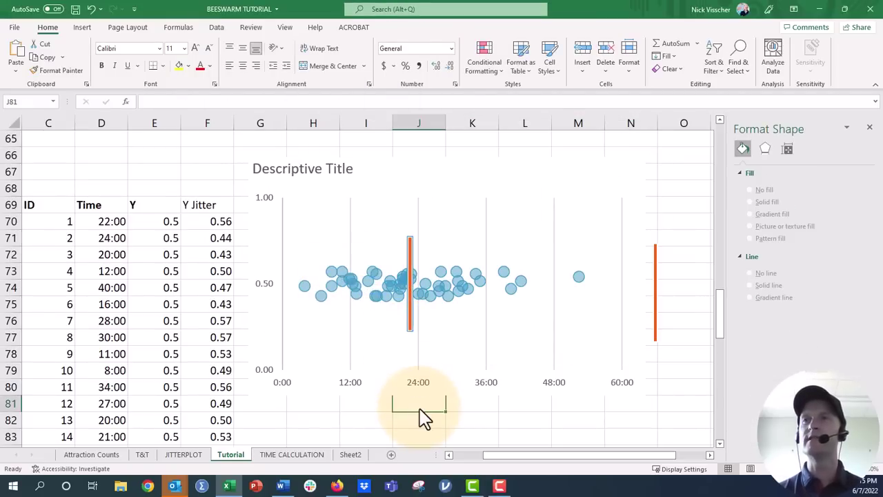
left_click(407, 238)
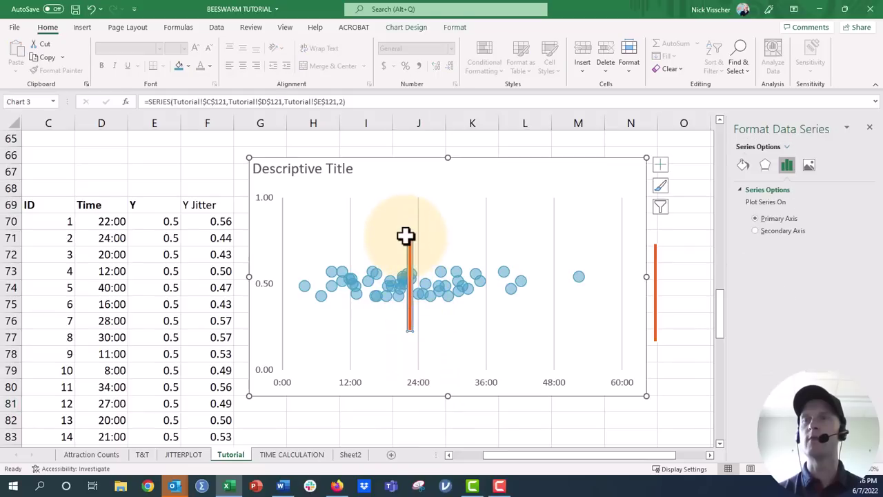
left_click(743, 167)
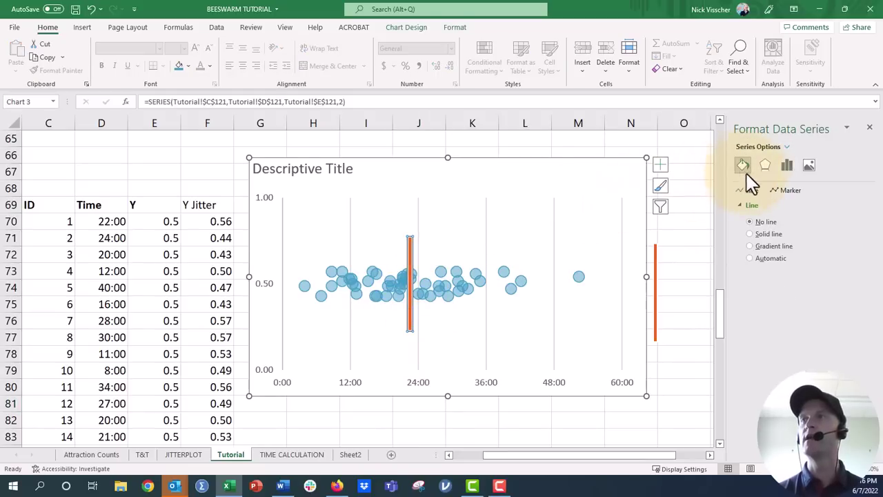
left_click(786, 191)
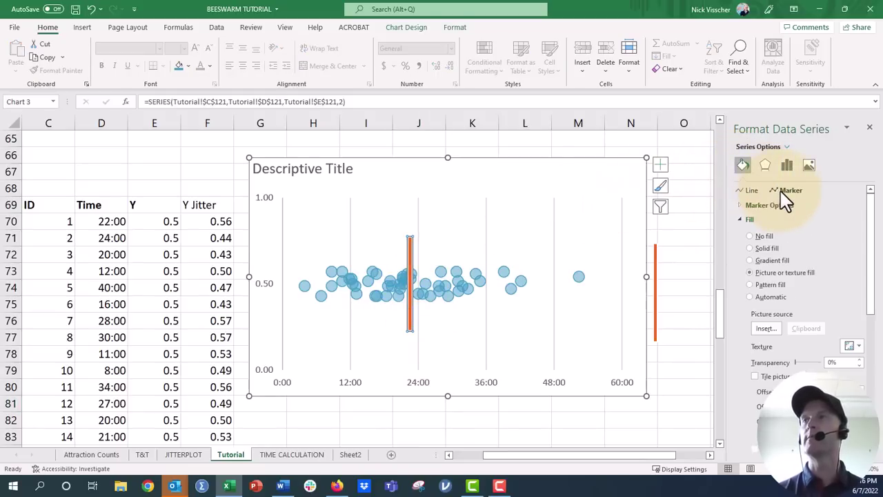
left_click(744, 219)
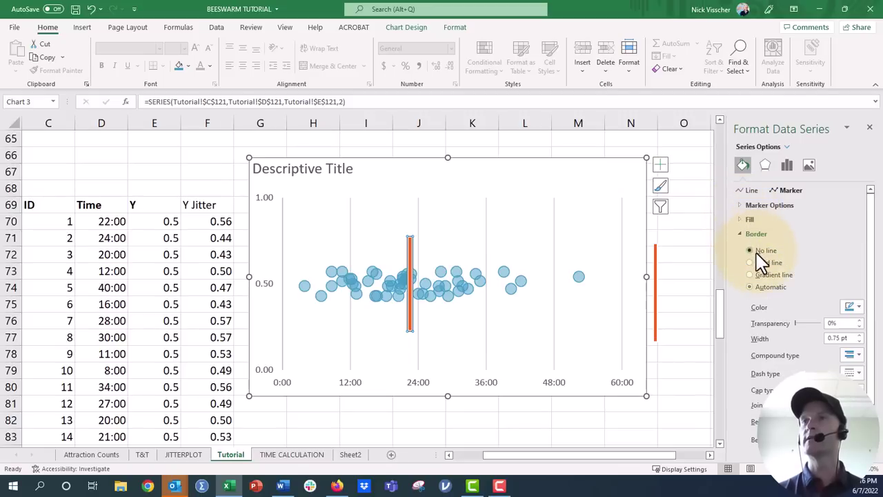
left_click(688, 336)
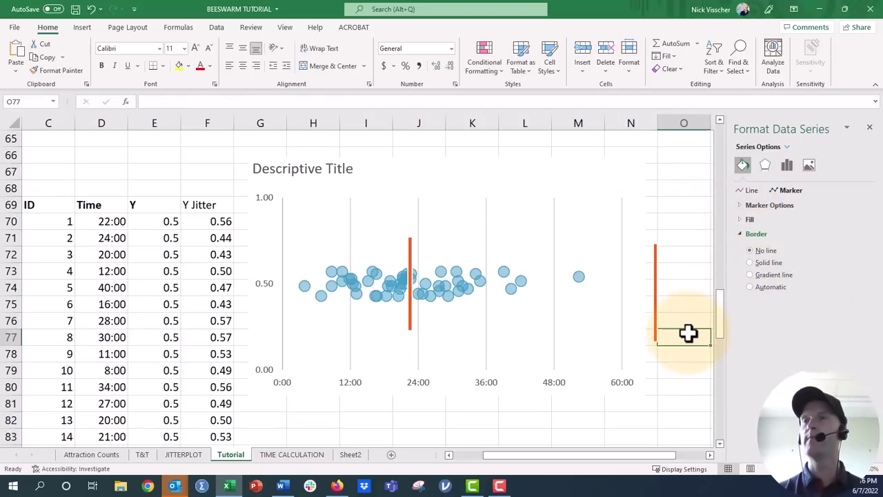
left_click(412, 308)
Label the Average marker with series name and X value 22:35, above it, on separate lines.
right_click(411, 313)
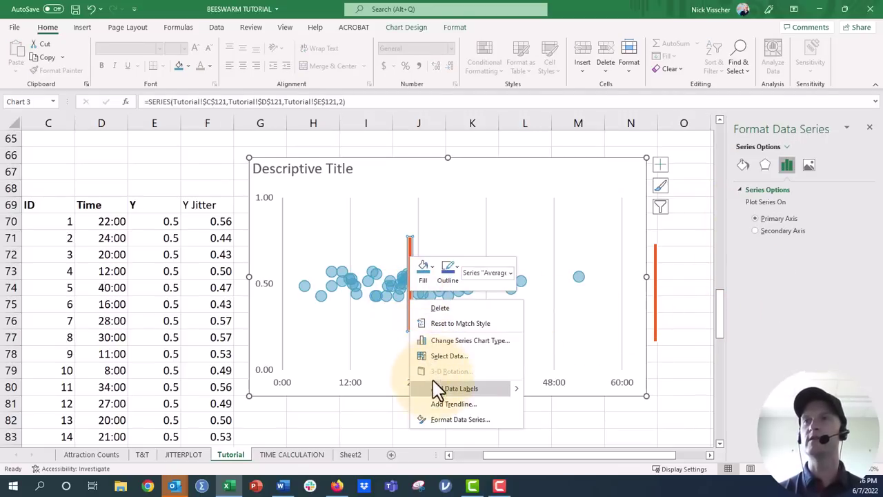
key("Escape")
left_click(470, 286)
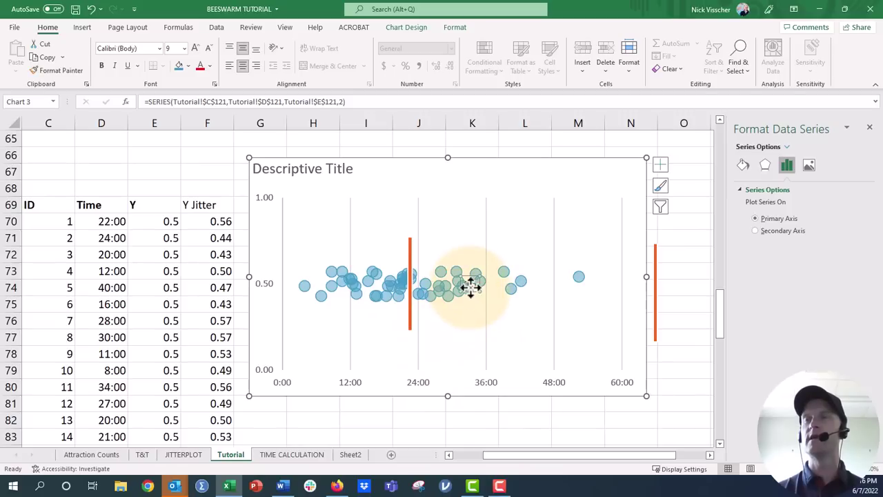
left_click(471, 284)
left_click(471, 284)
left_click(810, 173)
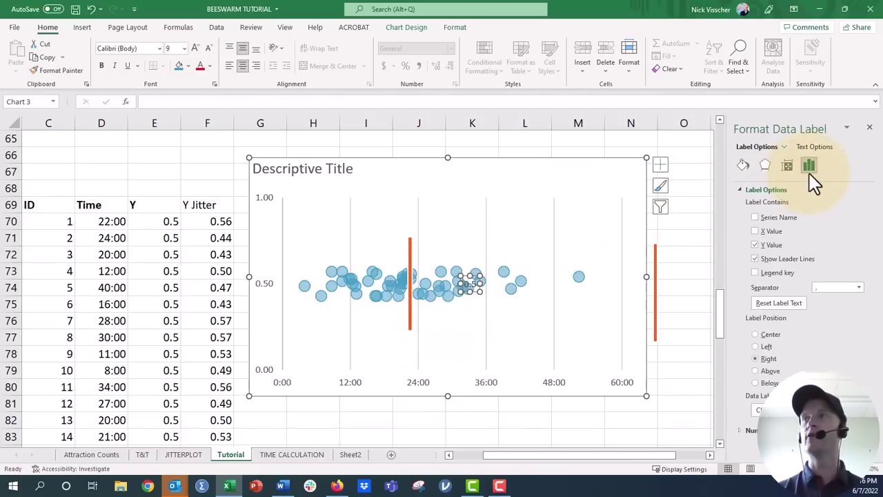
left_click(769, 246)
left_click(772, 233)
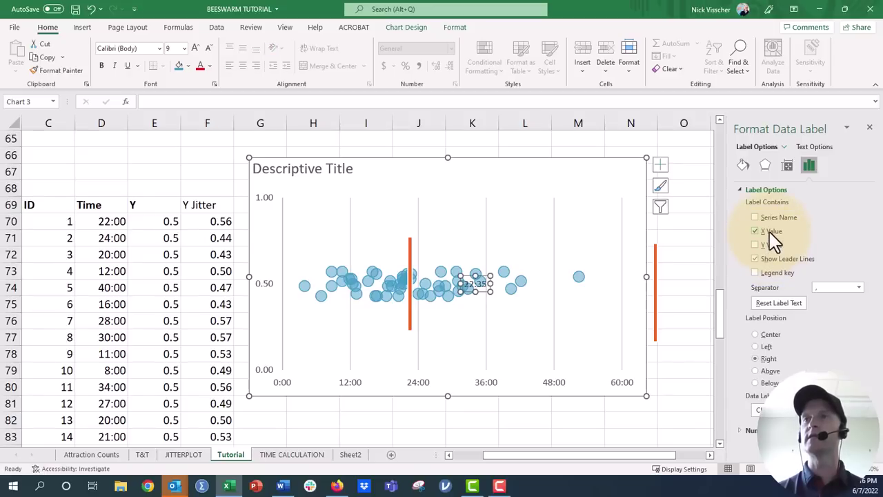
left_click(771, 372)
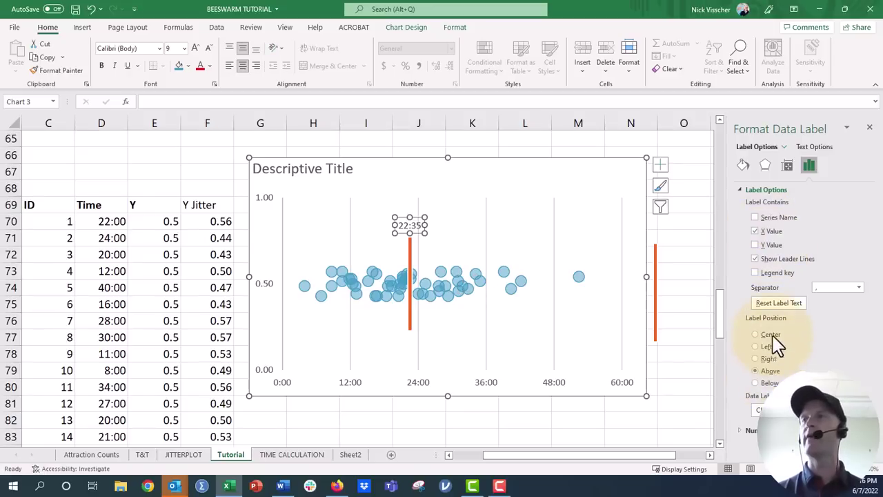
left_click(783, 218)
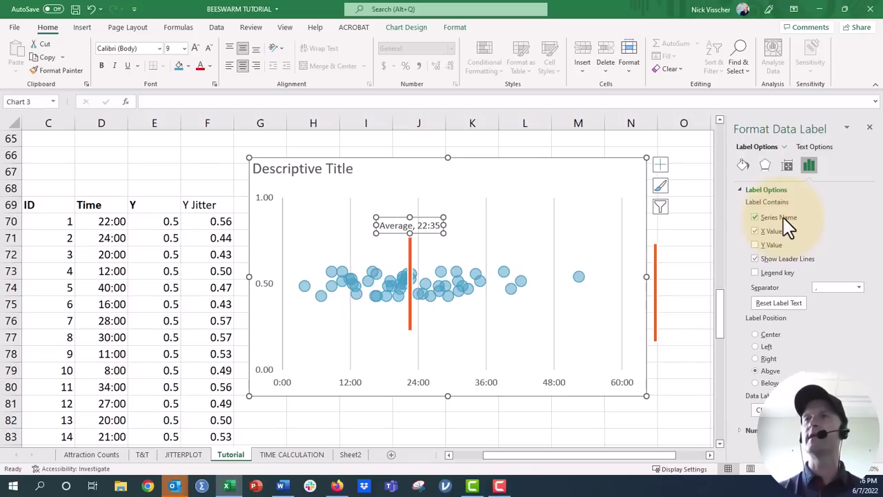
left_click(858, 288)
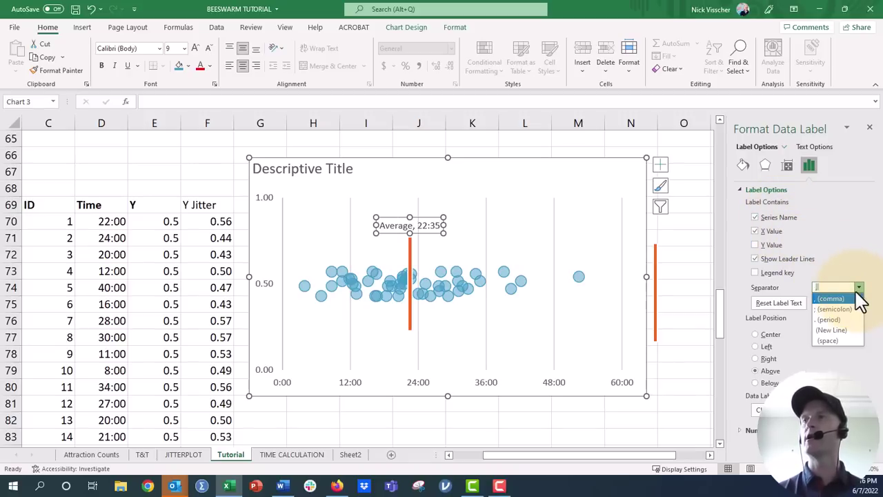
left_click(848, 331)
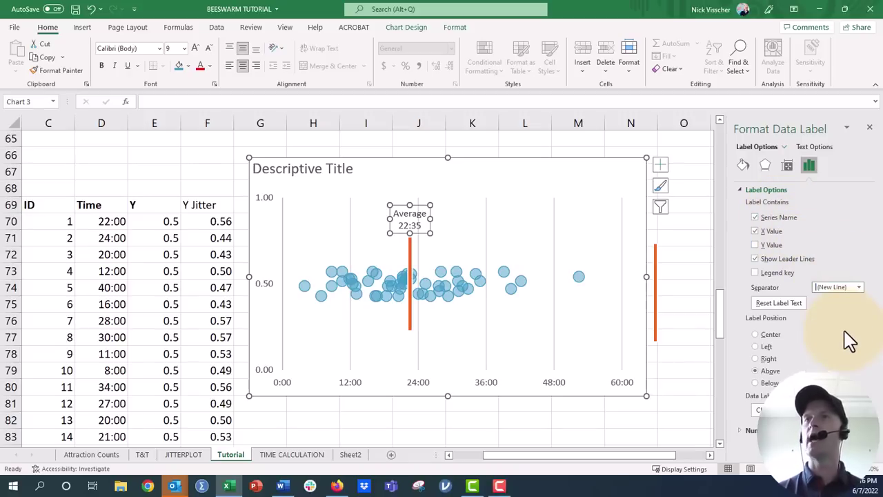
Make the 'Average 22:35' label text orange and bold.
left_click(209, 66)
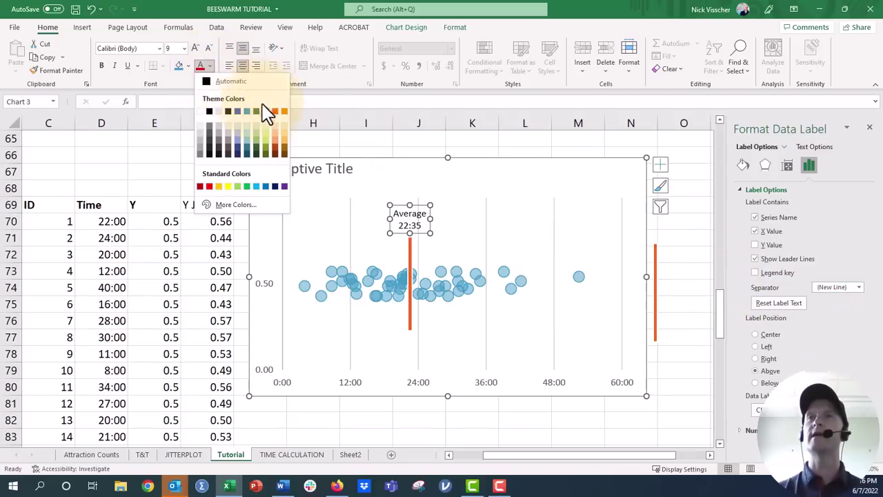
left_click(278, 118)
left_click(101, 64)
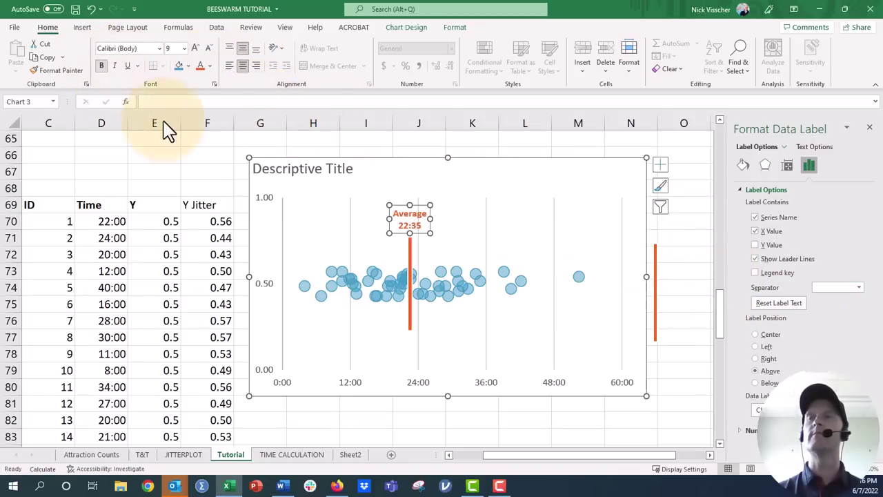
left_click(224, 176)
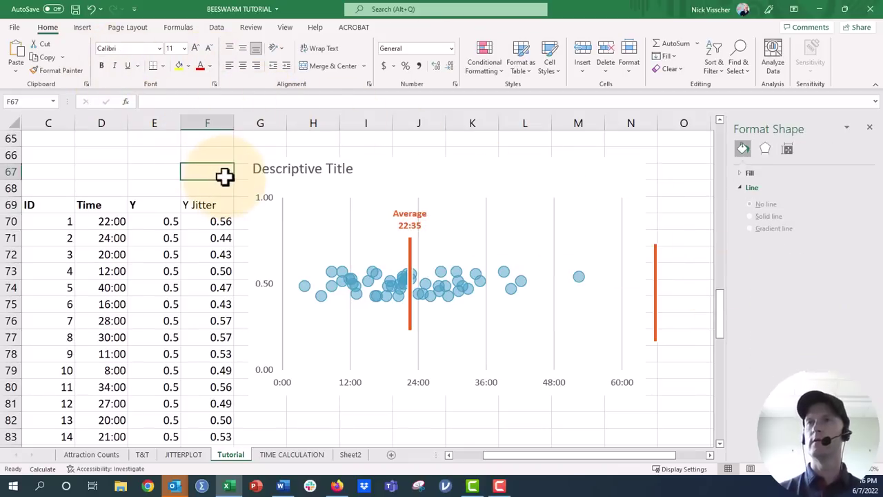
Delete the chart's vertical value axis.
left_click(272, 207)
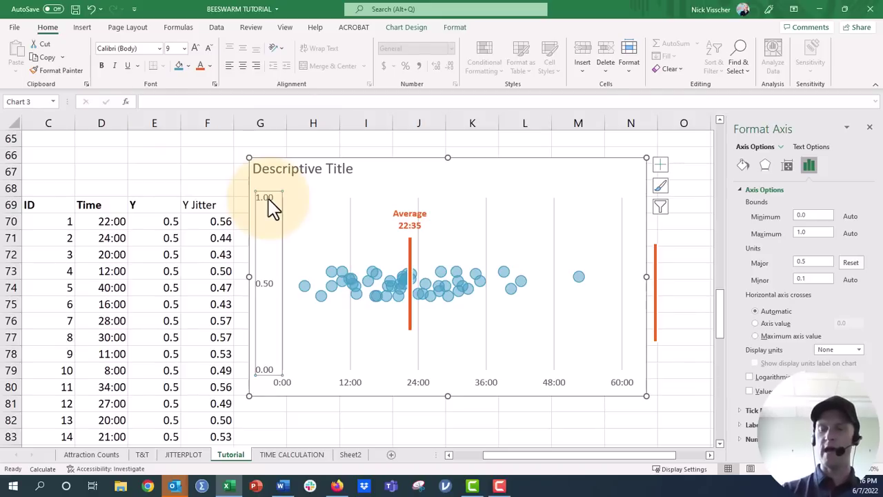
key("Delete")
left_click(279, 404)
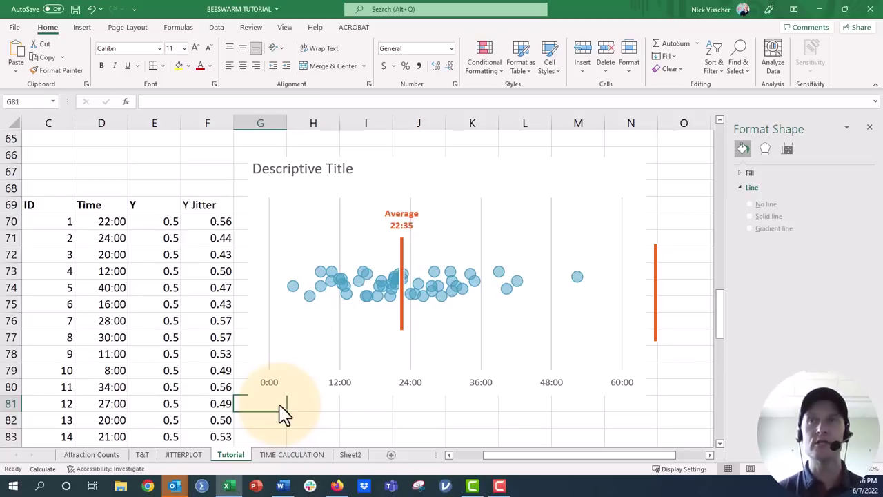
Select only the leftmost minimum point and add a data label to it.
right_click(291, 291)
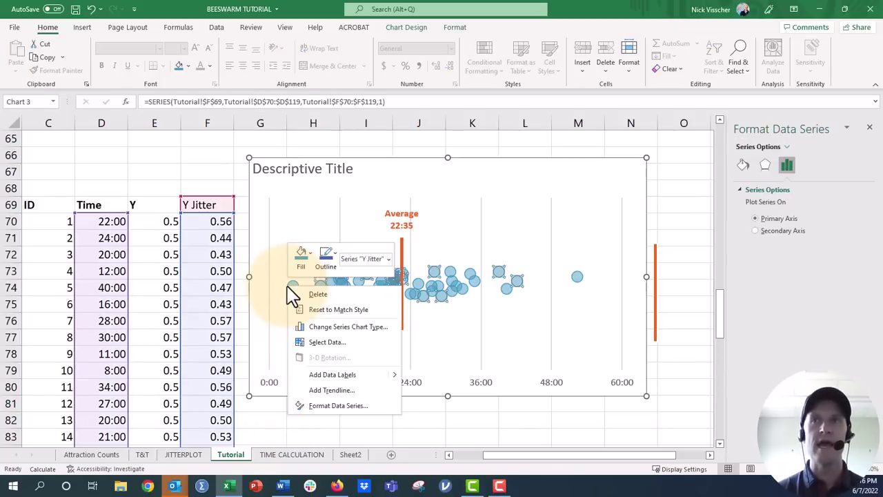
key("Escape")
left_click(291, 287)
right_click(291, 287)
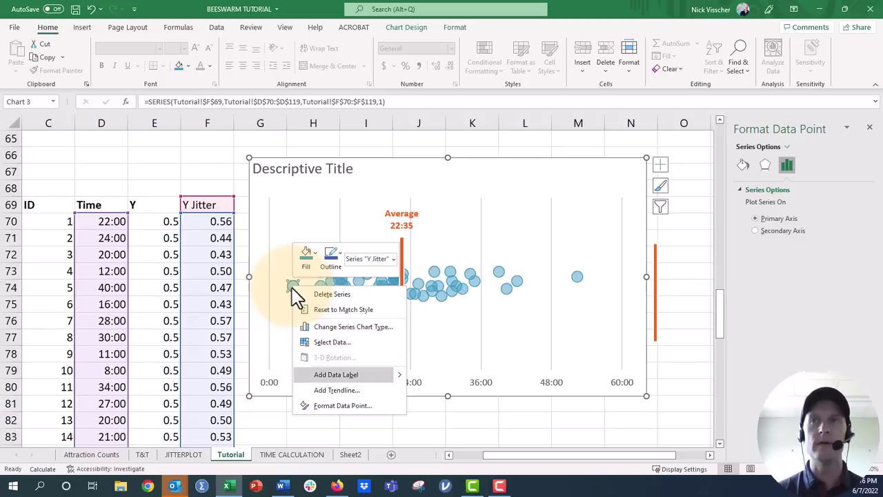
key("Escape")
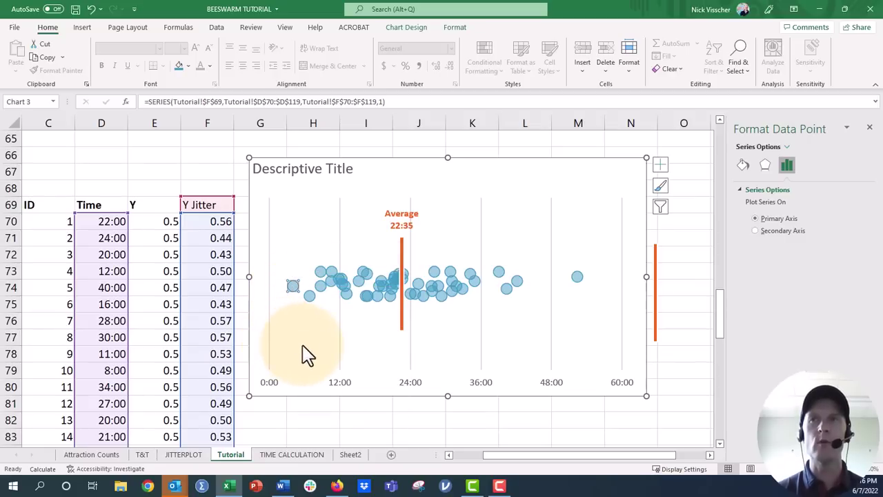
left_click(296, 320)
left_click(291, 288)
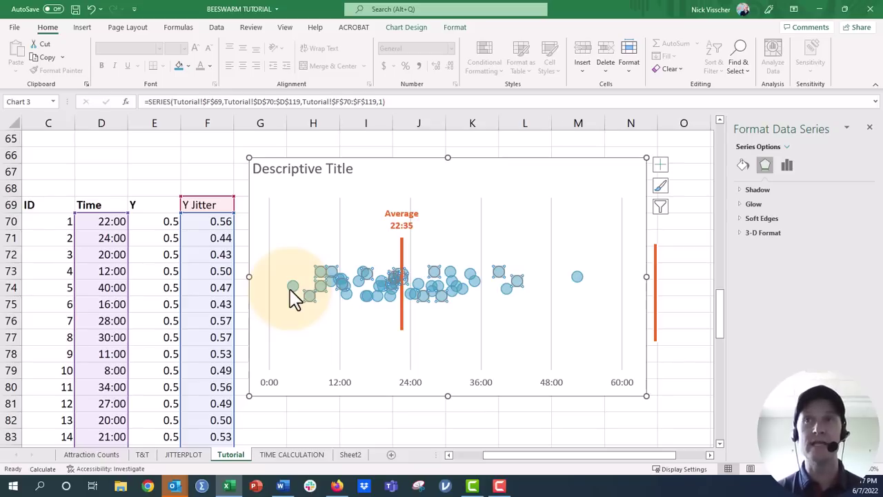
left_click(291, 286)
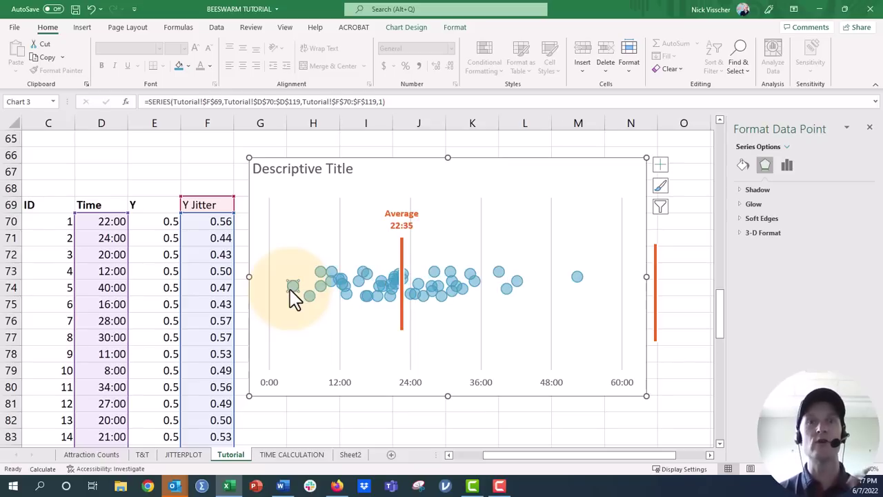
right_click(293, 298)
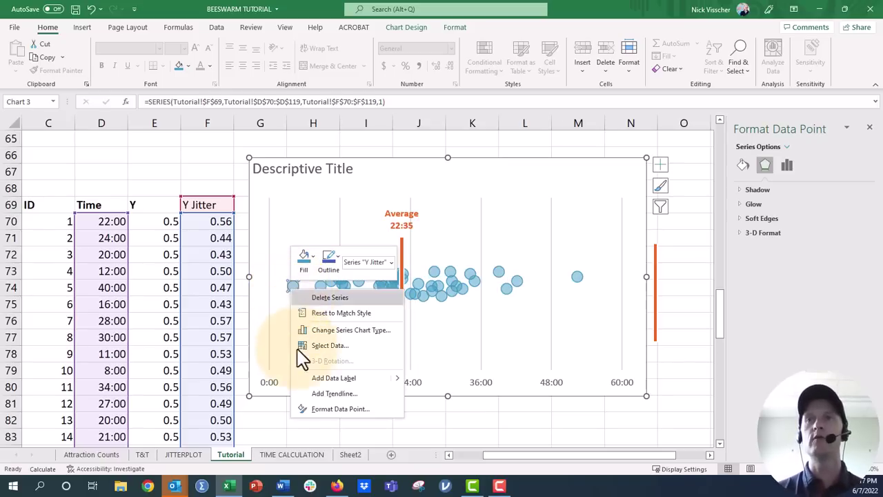
left_click(306, 376)
Set the label above the point, showing the X value 3:00 instead of 0.49.
left_click(311, 287)
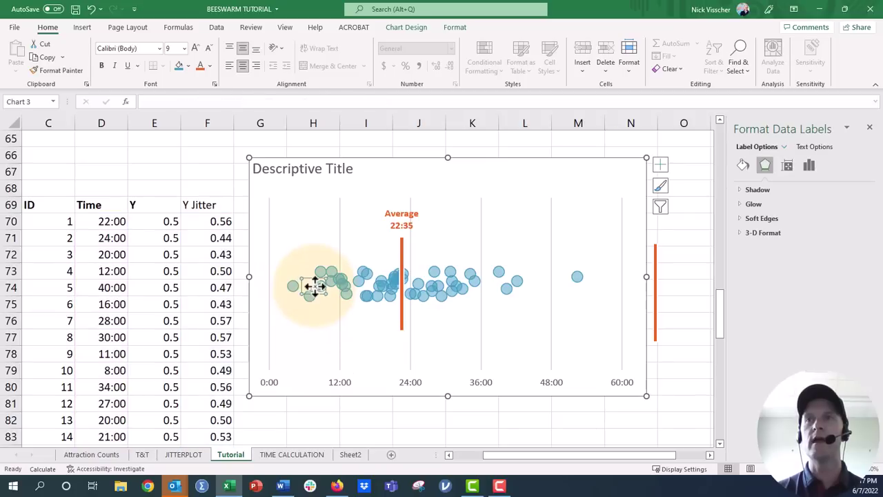
left_click(808, 166)
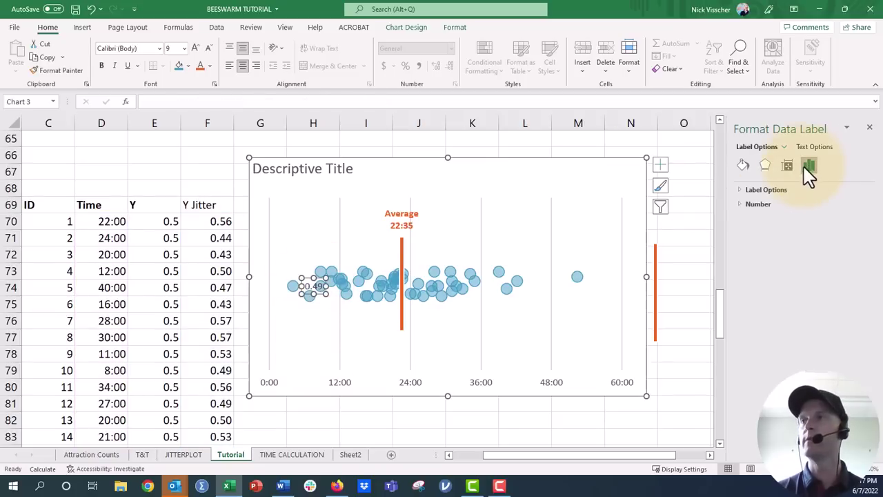
left_click(769, 191)
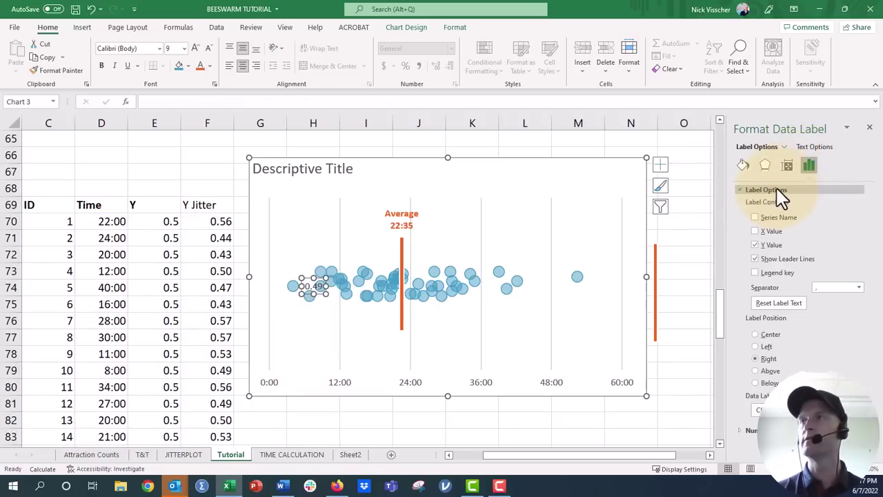
left_click(771, 371)
left_click(764, 245)
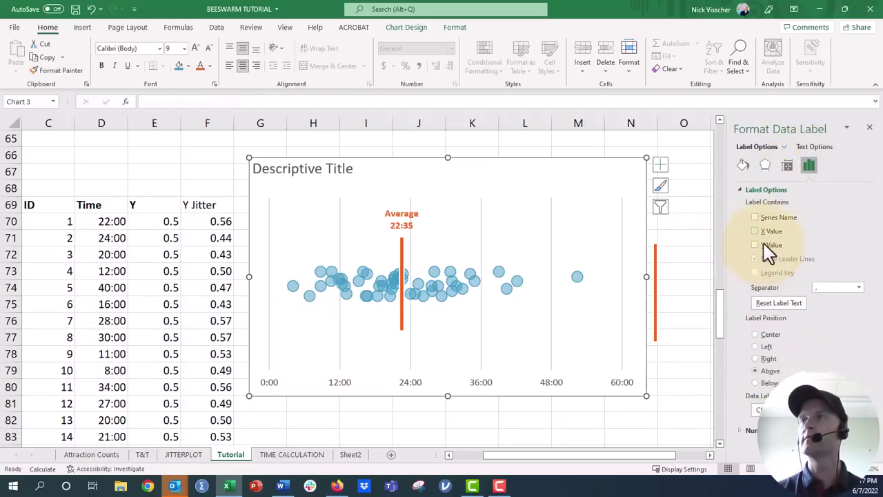
left_click(764, 232)
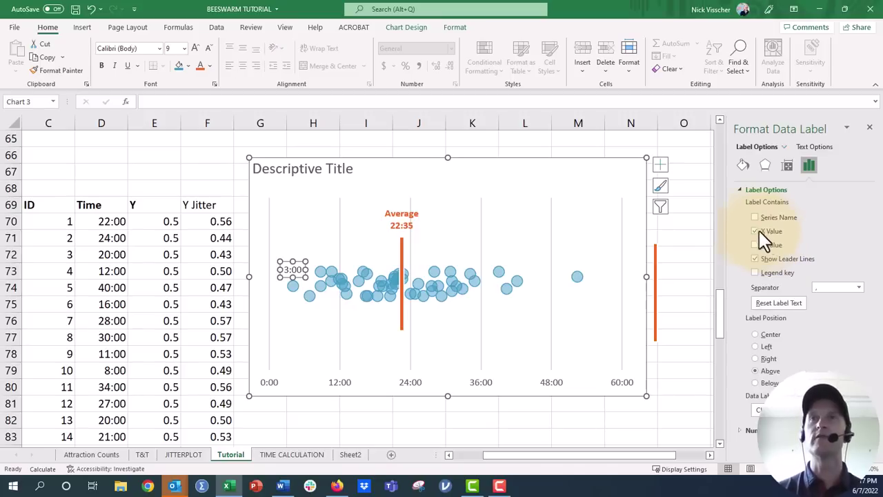
Make the 3:00 label text blue and bold.
left_click(209, 67)
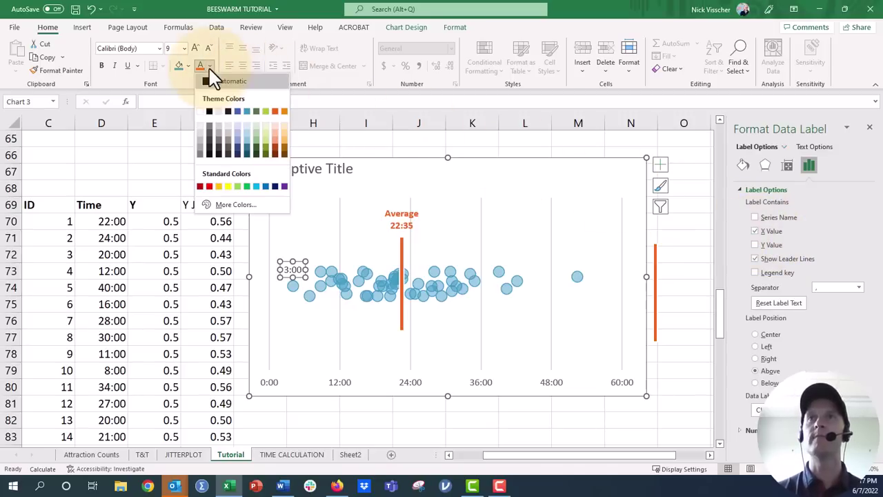
left_click(246, 111)
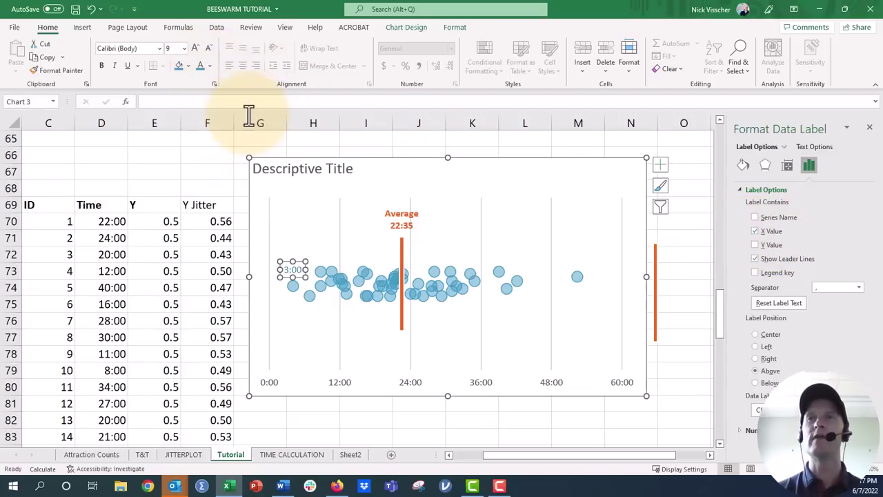
left_click(101, 65)
left_click(268, 404)
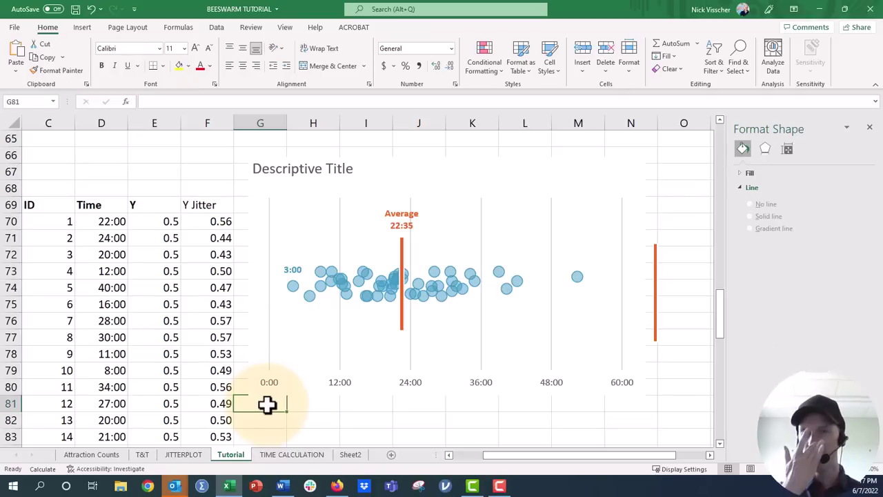